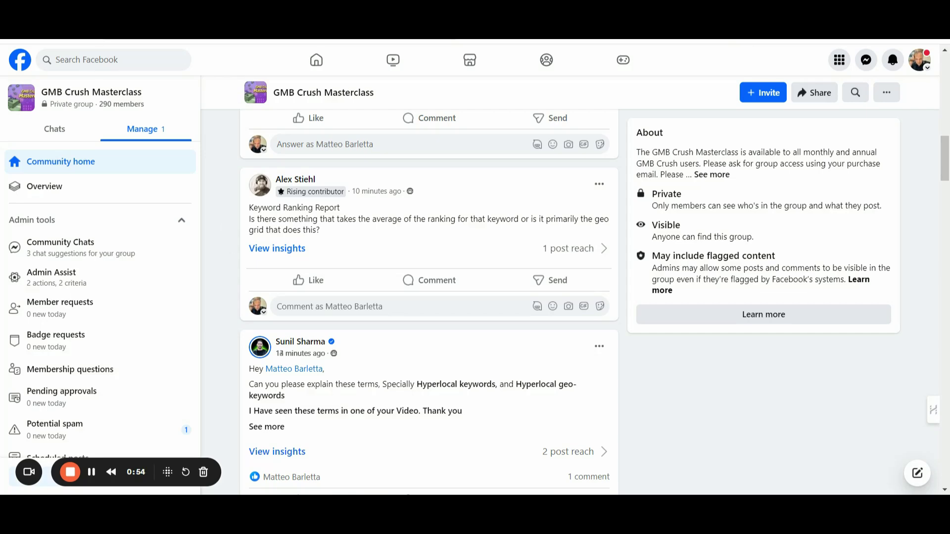
# Switch to the browser tab with the Pest Control Perth geo grid project.
pyautogui.hotkey('ctrl', 'Tab')
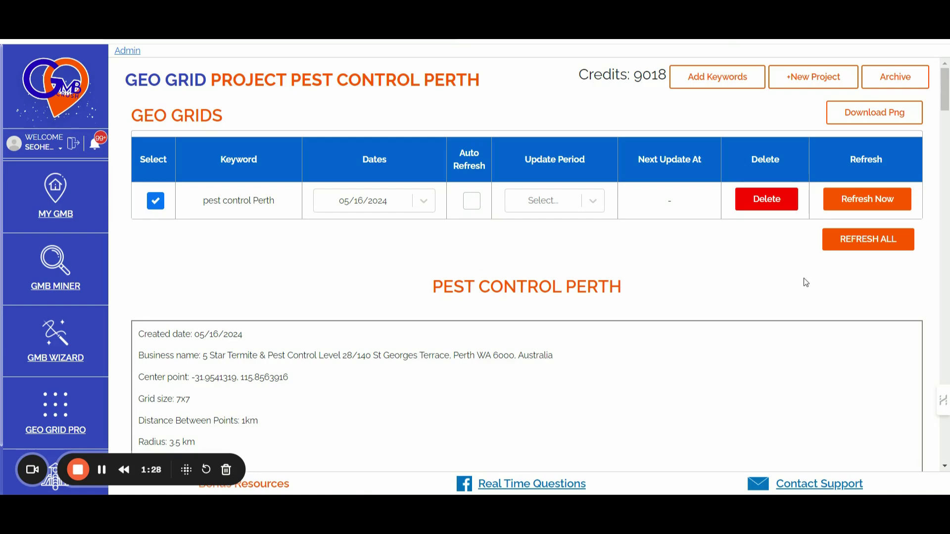
# Show the Pest Control Perth grid for rank-1 business 5 Star Termite & Pest Control.
pyautogui.scroll(-1, 804, 283)
pyautogui.scroll(-3, 803, 280)
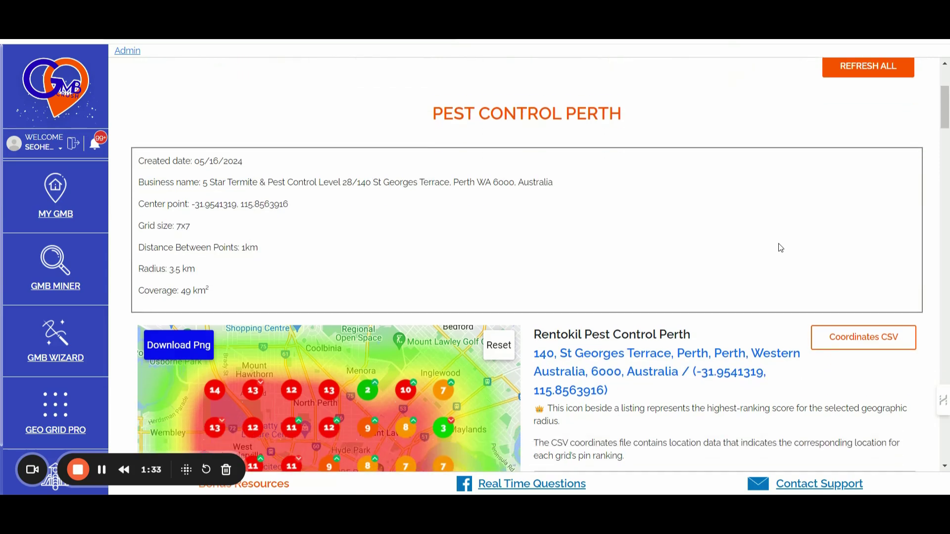
pyautogui.scroll(-5, 780, 248)
pyautogui.scroll(-4, 779, 248)
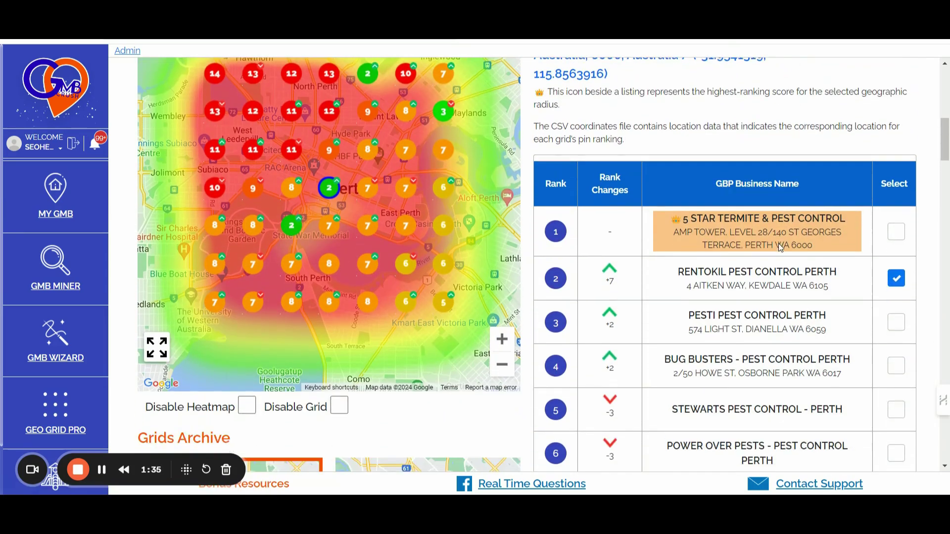
pyautogui.scroll(5, 778, 247)
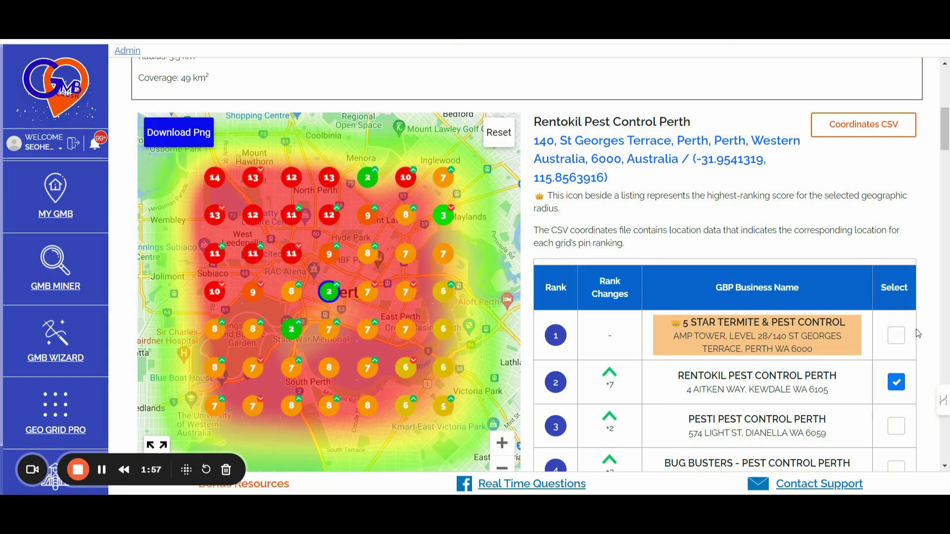
pyautogui.click(896, 336)
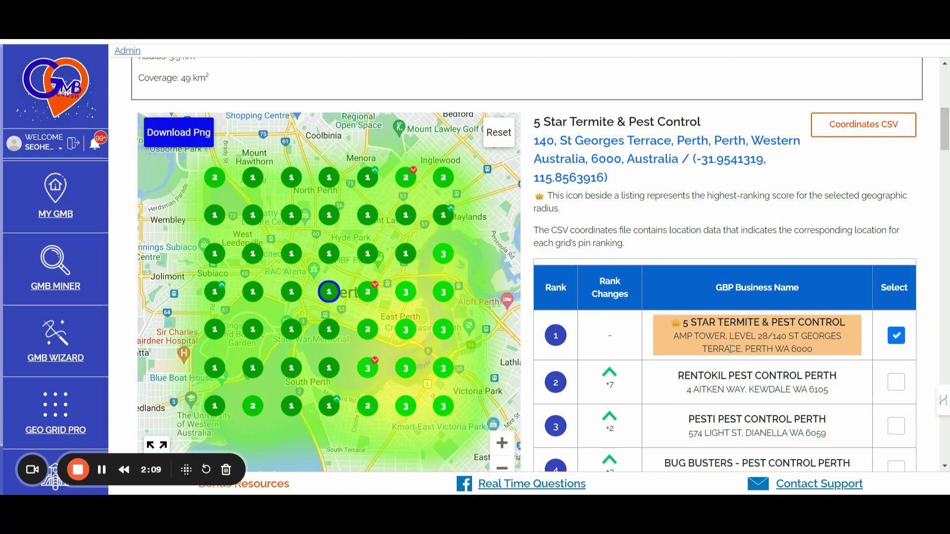
pyautogui.scroll(8, 812, 235)
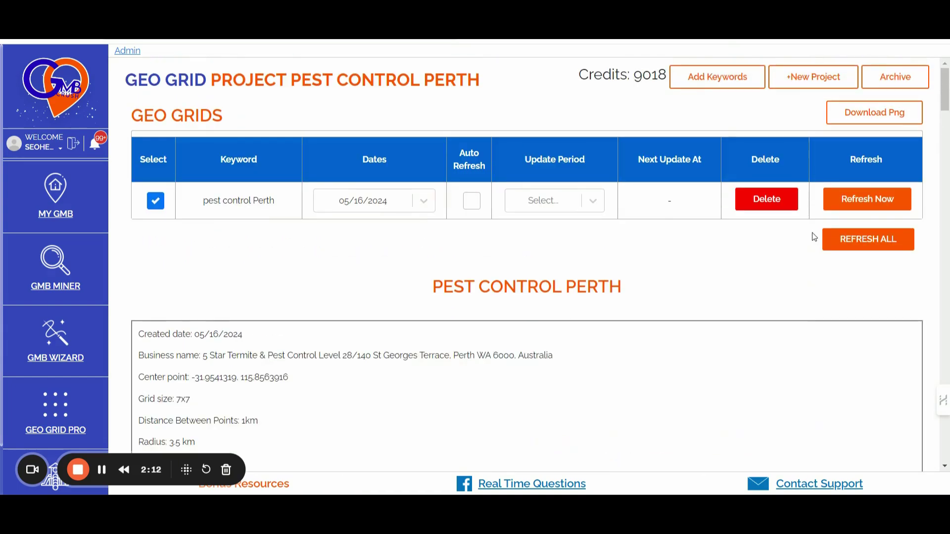
pyautogui.click(599, 210)
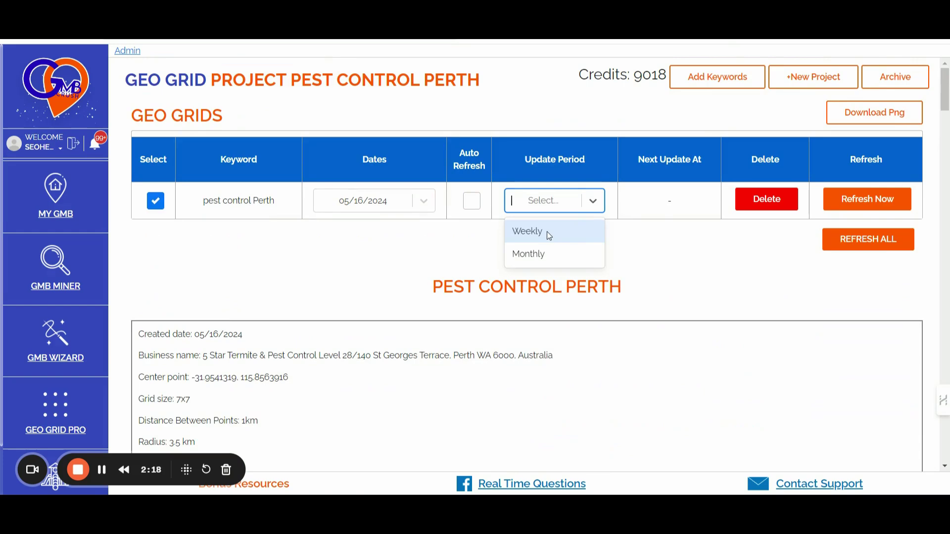
pyautogui.click(737, 282)
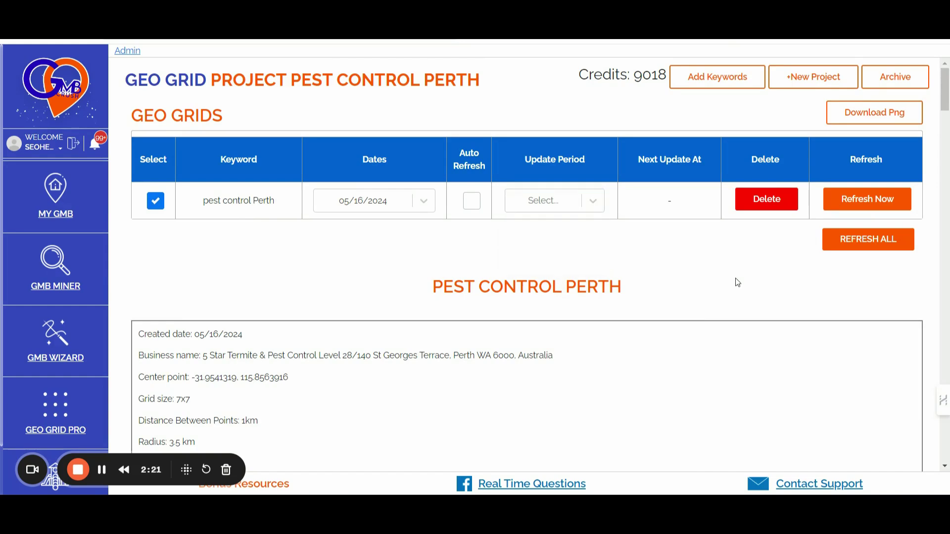
pyautogui.scroll(-6, 791, 299)
pyautogui.scroll(-3, 792, 302)
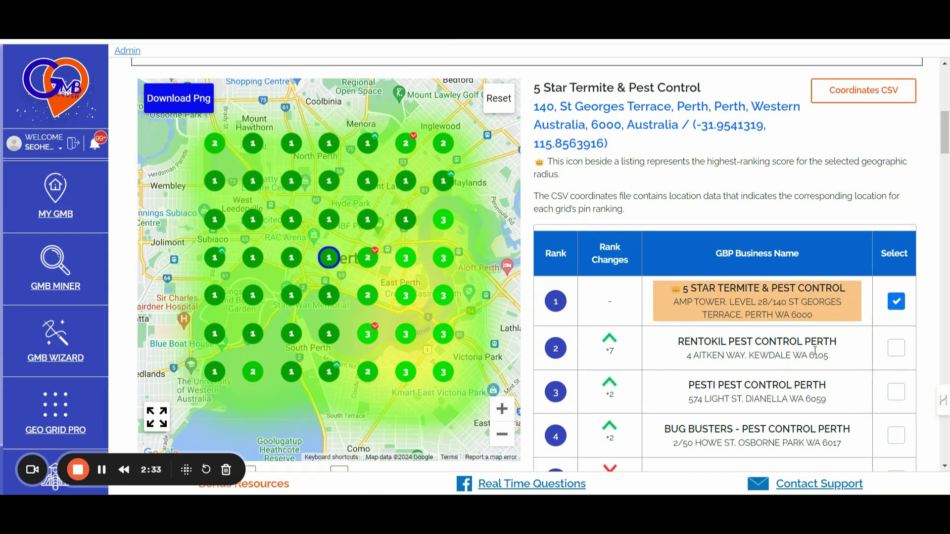
# Show the geo grid for Rentokil Pest Control Perth.
pyautogui.click(896, 348)
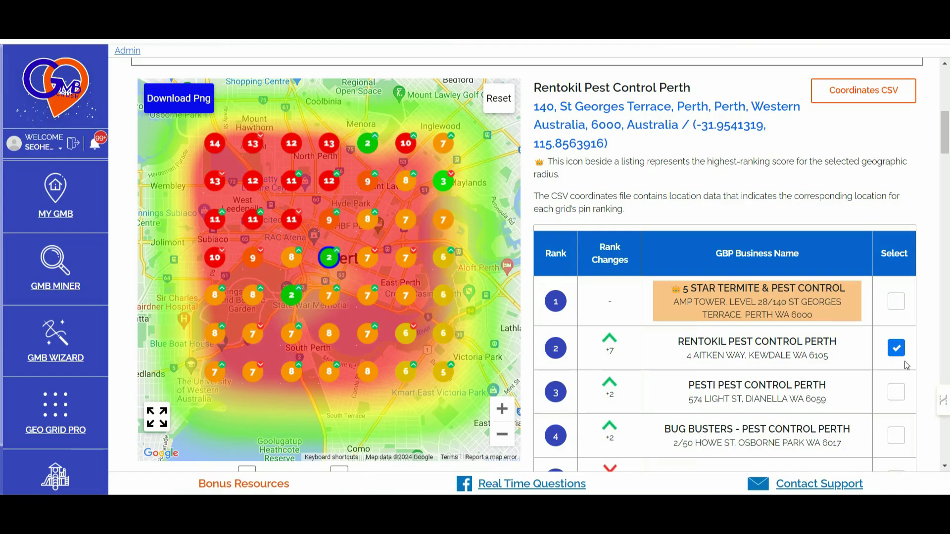
pyautogui.scroll(1, 873, 343)
pyautogui.scroll(-2, 873, 342)
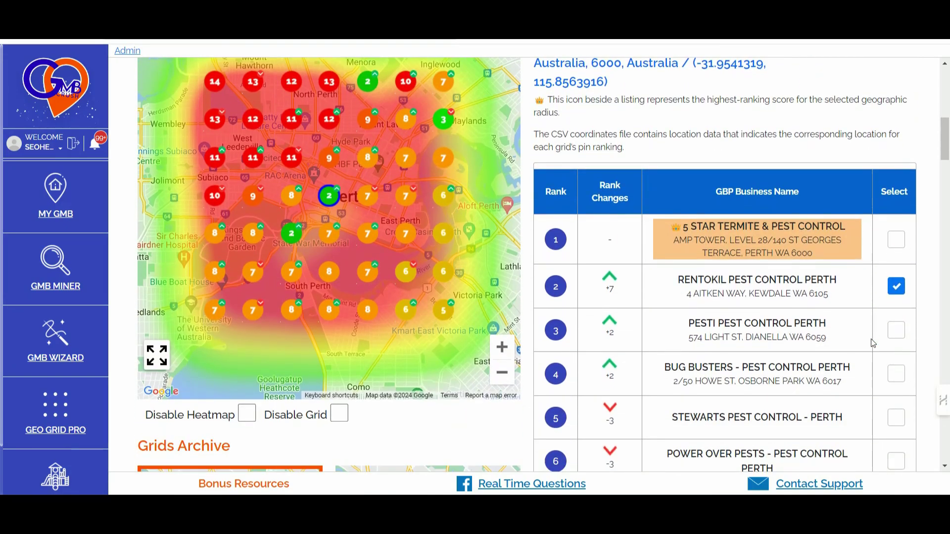
pyautogui.scroll(1, 873, 343)
pyautogui.scroll(1, 872, 343)
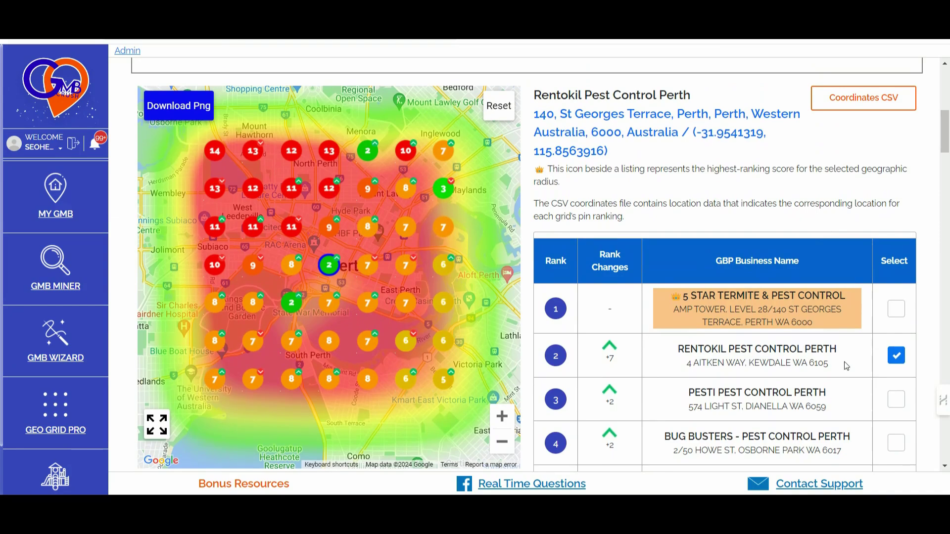
pyautogui.scroll(-1, 846, 366)
pyautogui.scroll(-4, 890, 370)
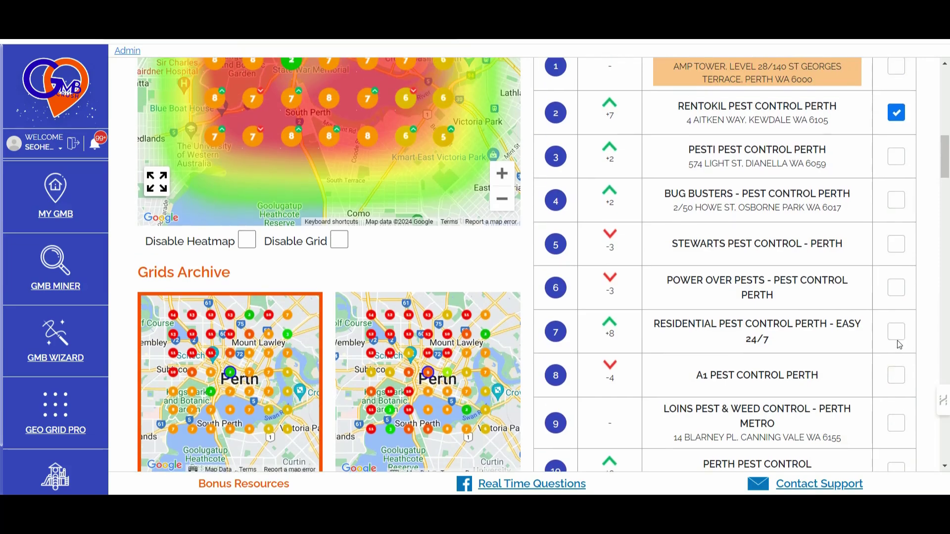
# Switch the grid to Residential Pest Control Perth, then to Perth Pest Control.
pyautogui.click(897, 339)
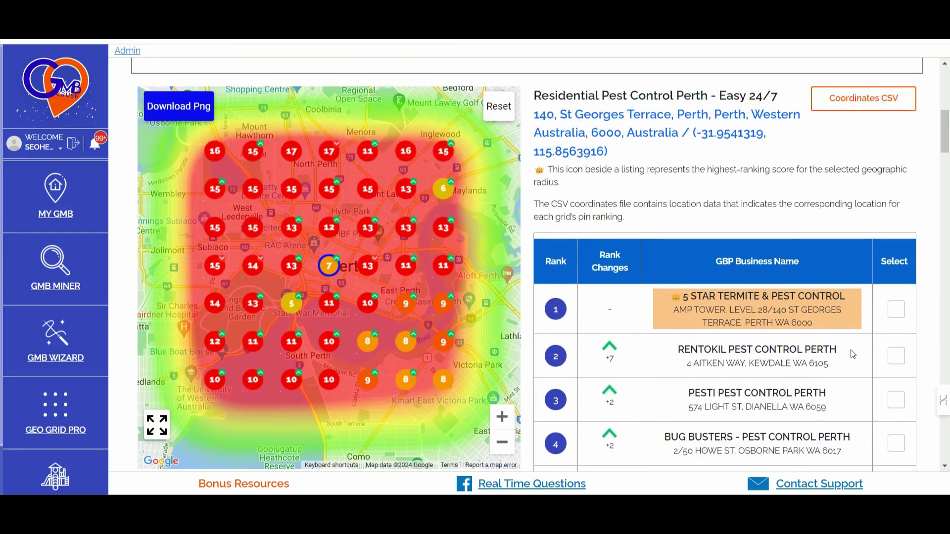
pyautogui.scroll(-7, 852, 354)
pyautogui.scroll(-2, 852, 354)
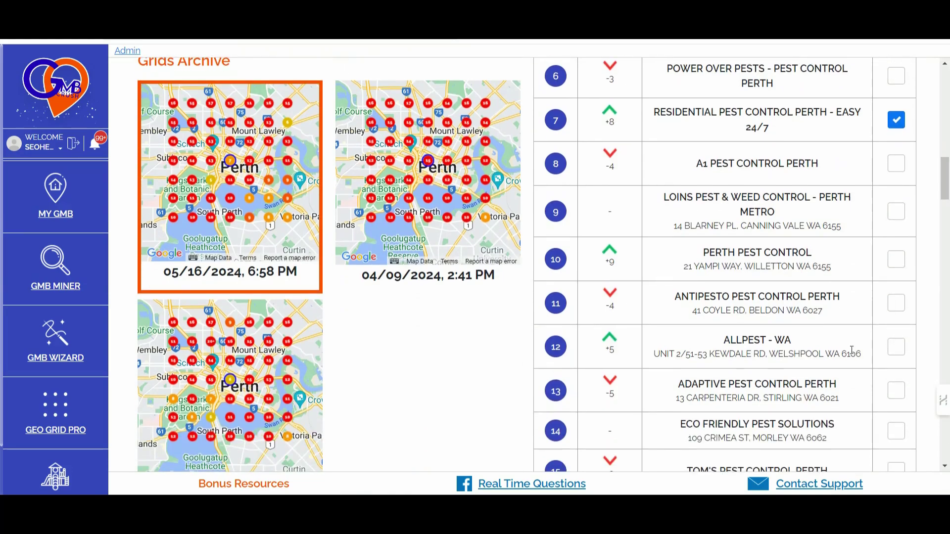
pyautogui.click(896, 260)
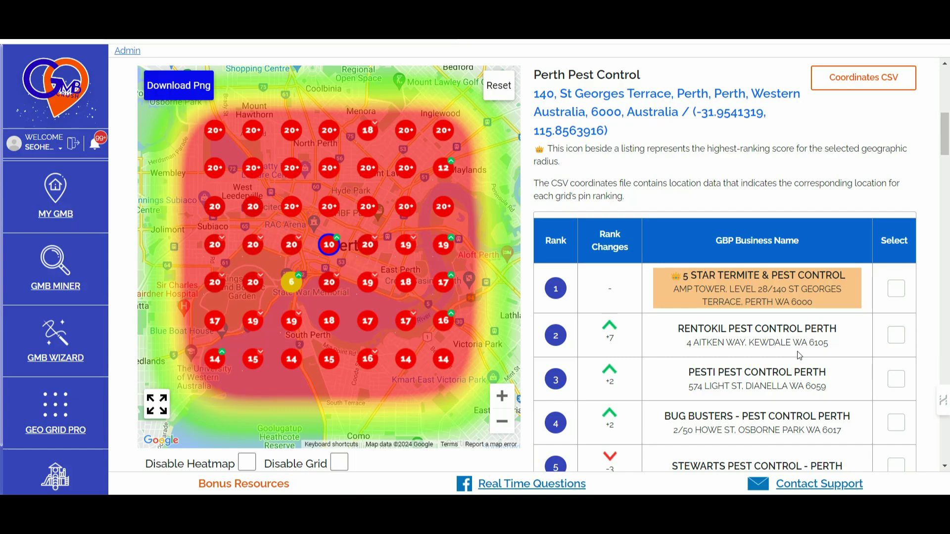
pyautogui.scroll(-10, 796, 351)
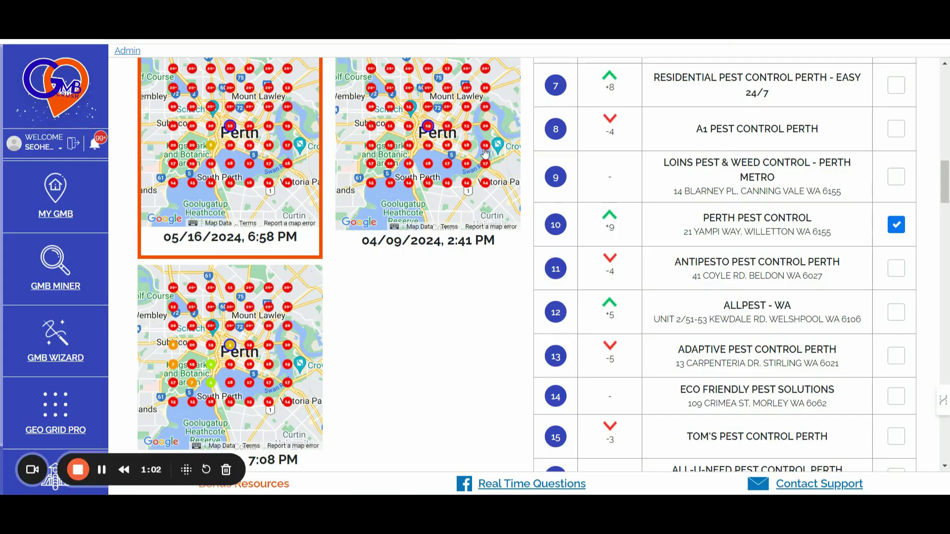
pyautogui.scroll(-10, 703, 221)
# Limit the My GMB Insights table to Postcode 6000.
pyautogui.scroll(-3, 703, 221)
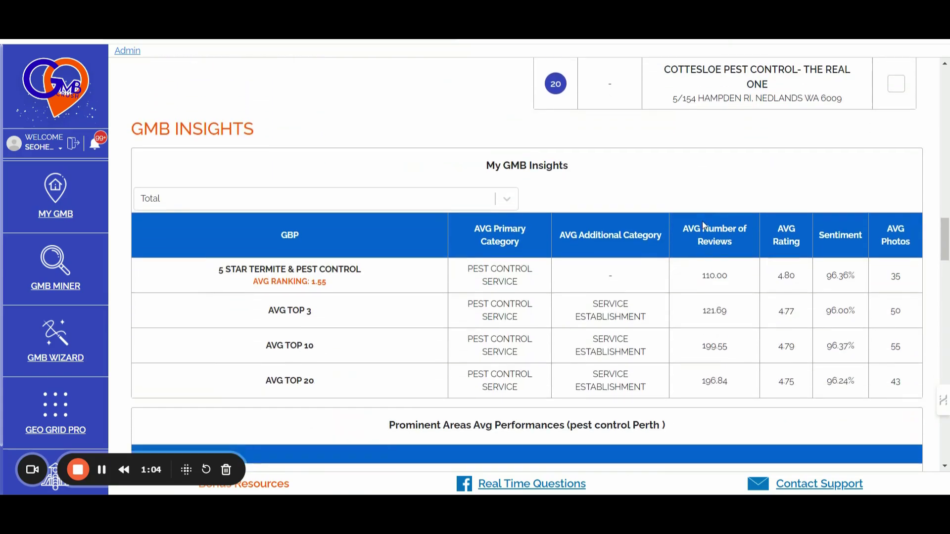
pyautogui.scroll(1, 702, 221)
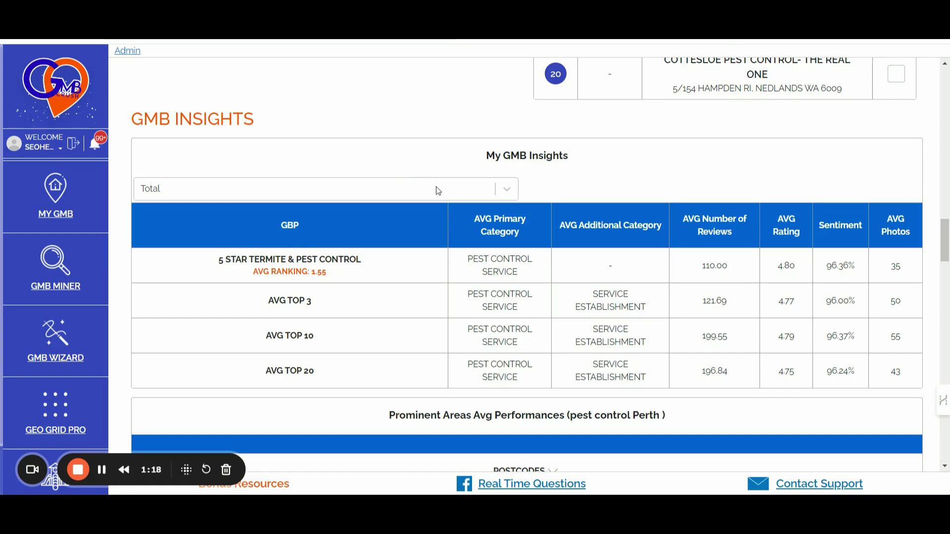
pyautogui.click(417, 192)
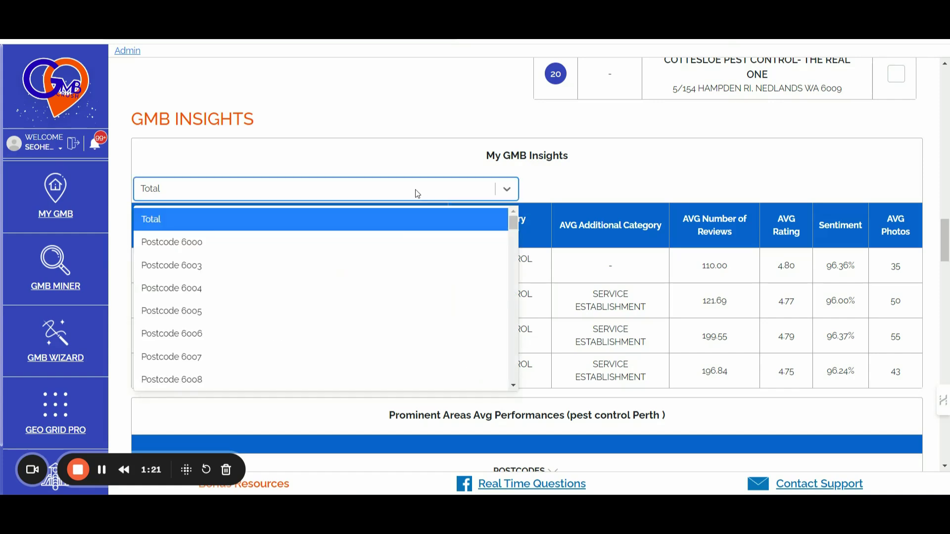
pyautogui.scroll(-5, 369, 250)
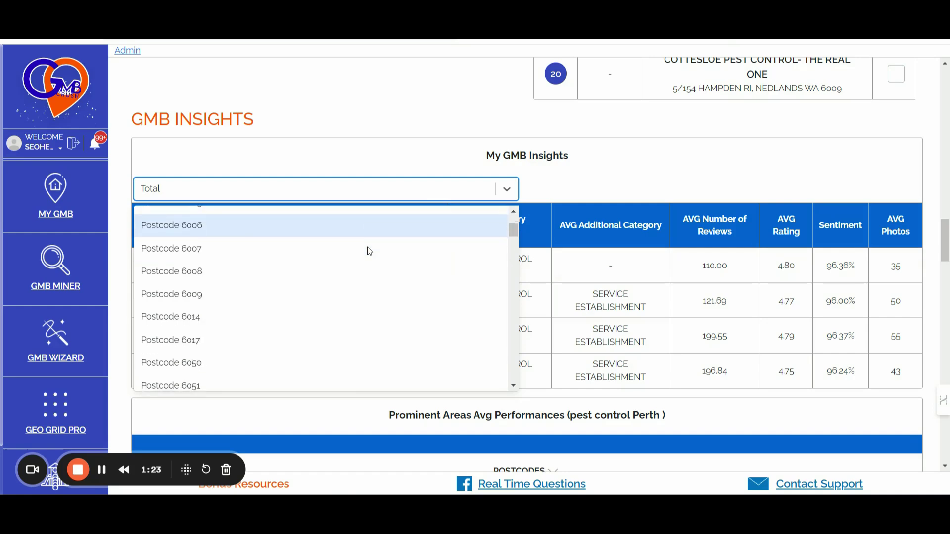
pyautogui.scroll(-5, 368, 251)
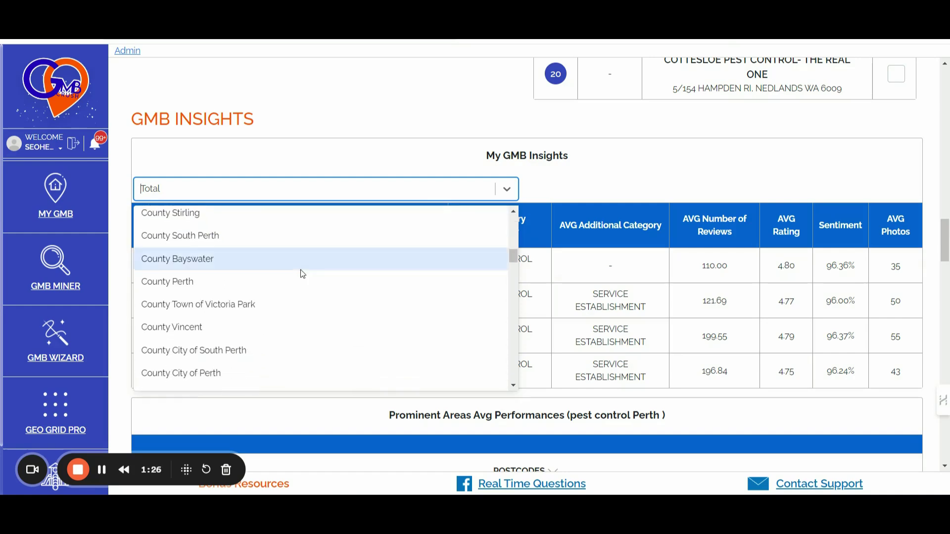
pyautogui.scroll(-6, 302, 274)
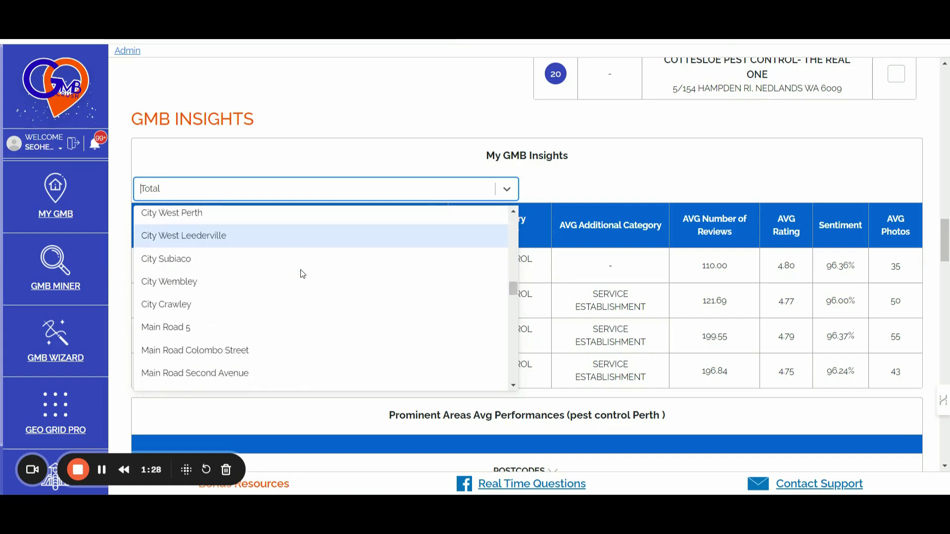
pyautogui.scroll(-6, 302, 274)
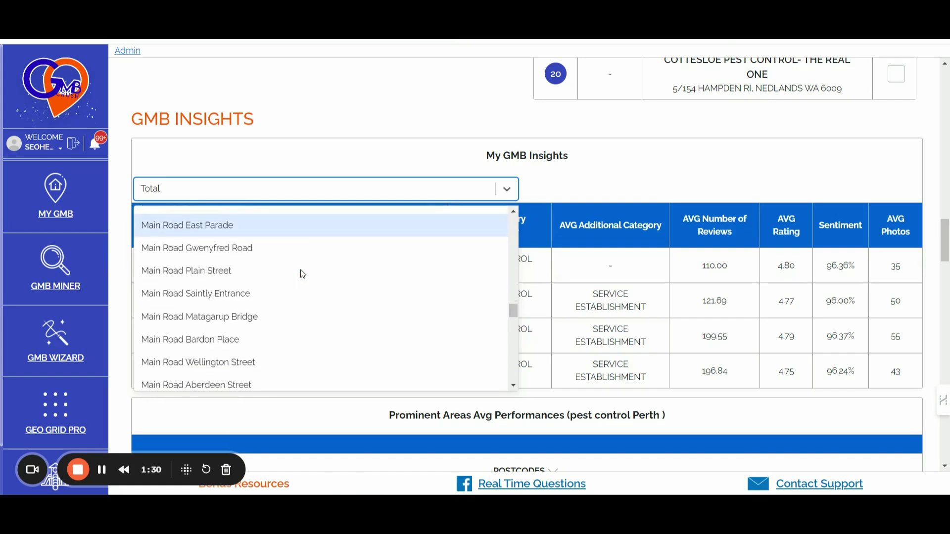
pyautogui.scroll(-3, 303, 273)
pyautogui.scroll(20, 300, 273)
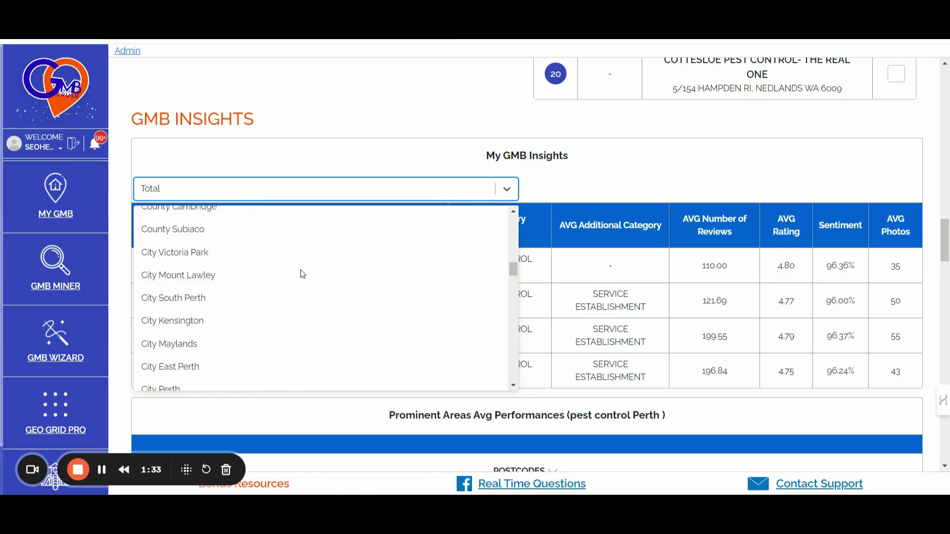
pyautogui.click(228, 241)
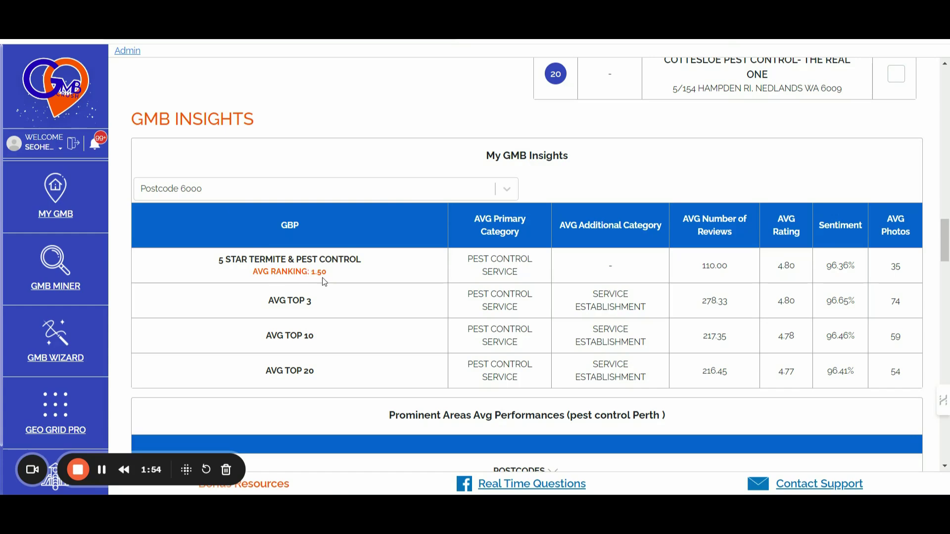
# Change the insights area to City Victoria Park and scroll to Categories Insights.
pyautogui.click(269, 191)
pyautogui.scroll(-3, 316, 297)
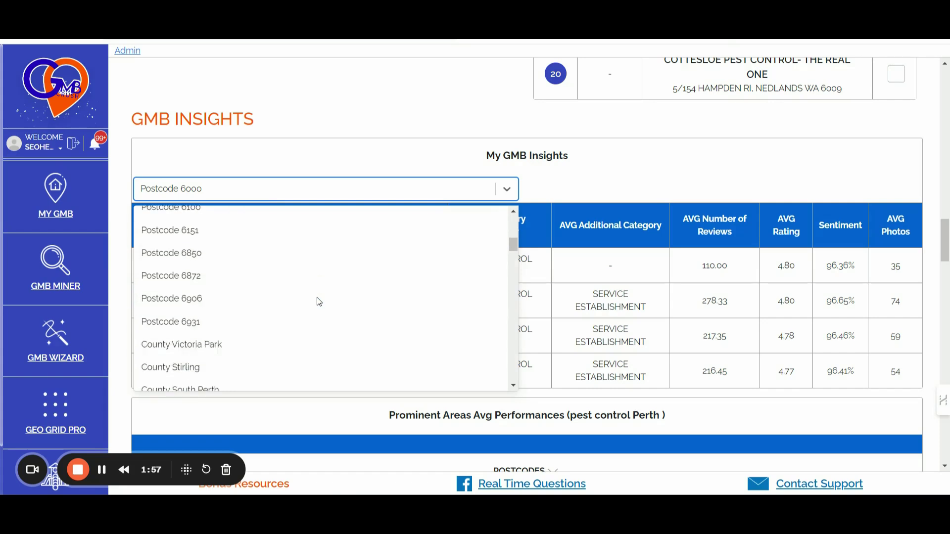
pyautogui.scroll(-5, 318, 300)
pyautogui.scroll(1, 318, 299)
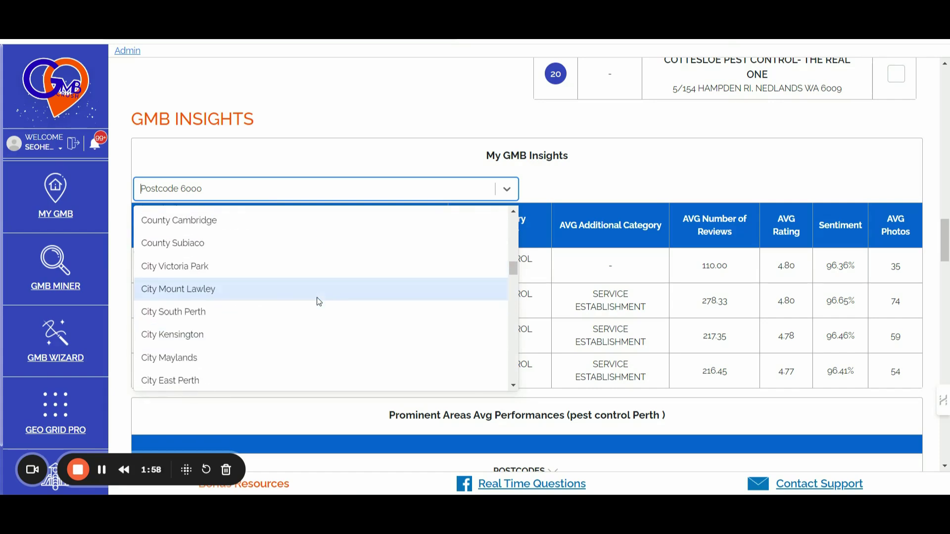
pyautogui.click(201, 267)
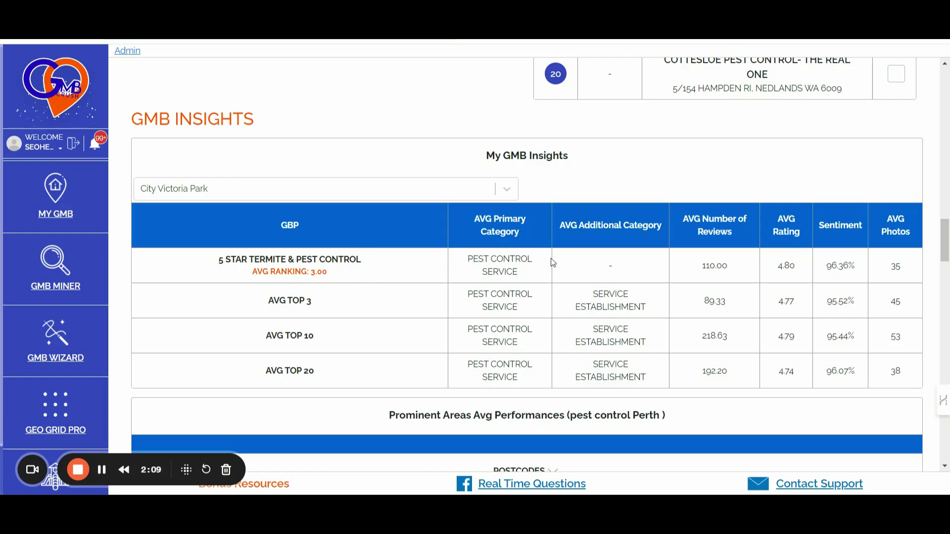
pyautogui.scroll(-3, 660, 266)
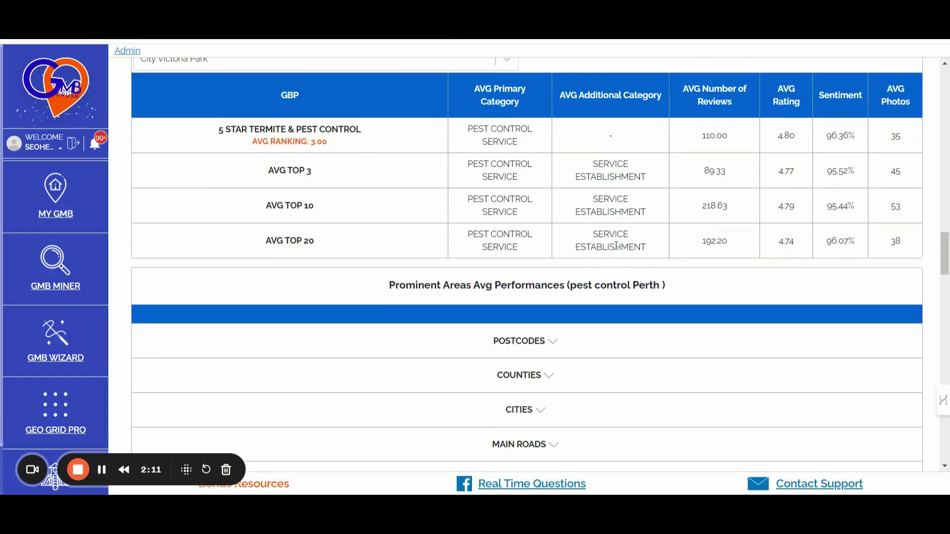
pyautogui.scroll(-8, 659, 266)
# Filter the Categories Insights pie charts from Total to County City of Perth and review them.
pyautogui.scroll(-5, 628, 242)
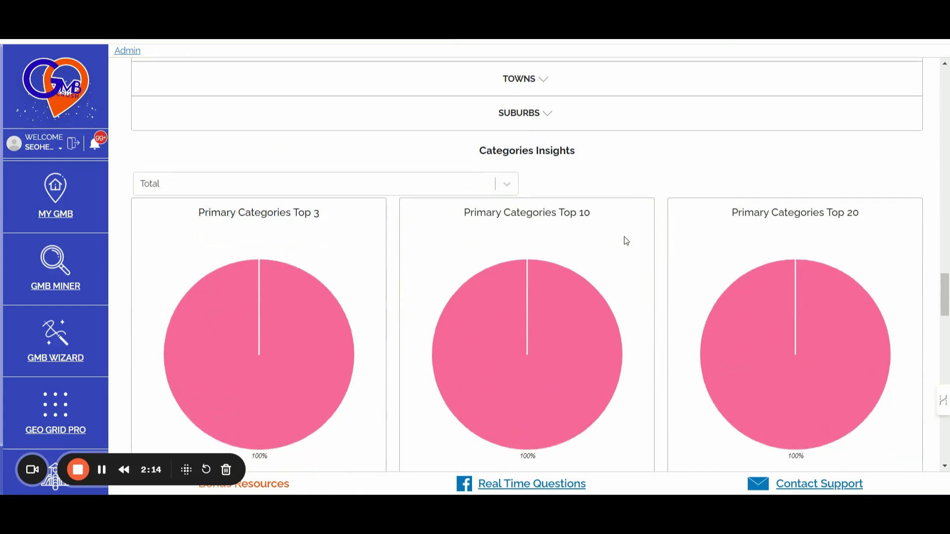
pyautogui.scroll(4, 625, 240)
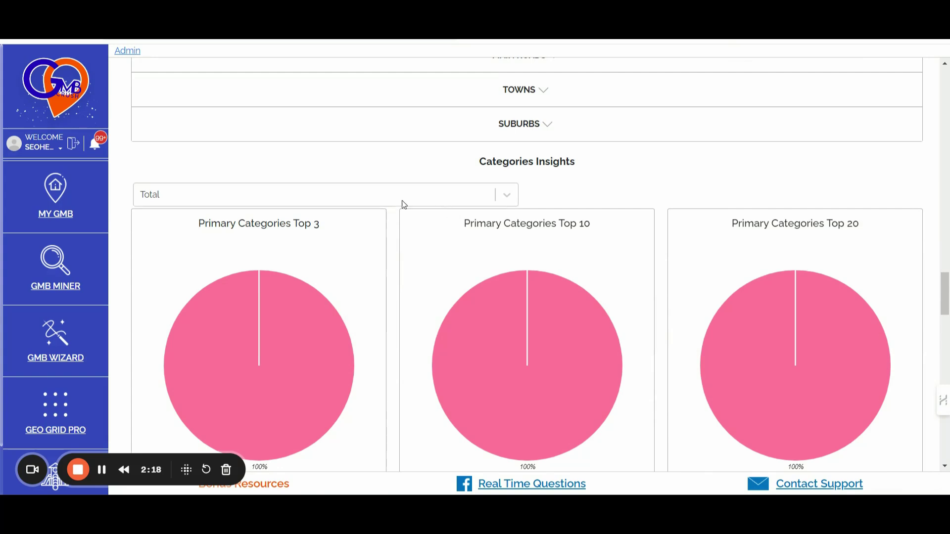
pyautogui.click(364, 196)
pyautogui.scroll(-10, 285, 283)
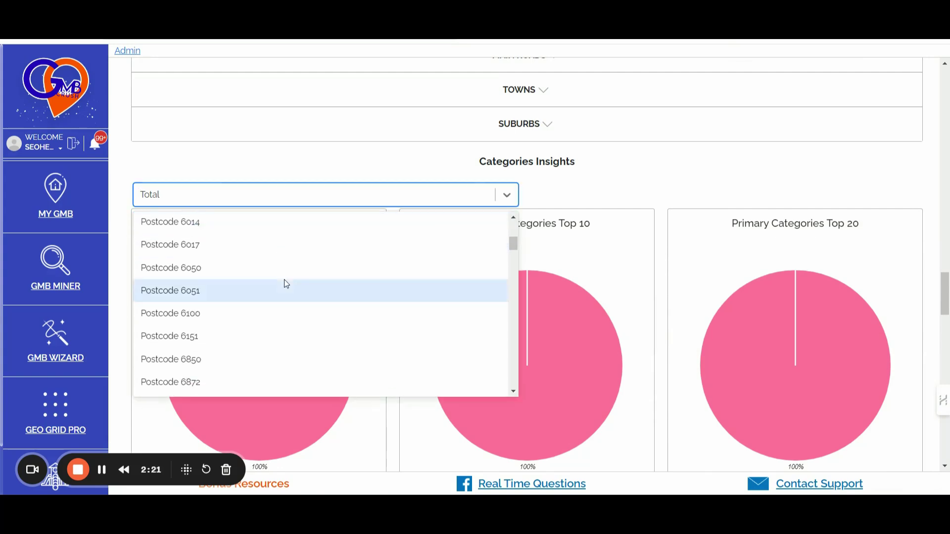
pyautogui.scroll(-1, 285, 284)
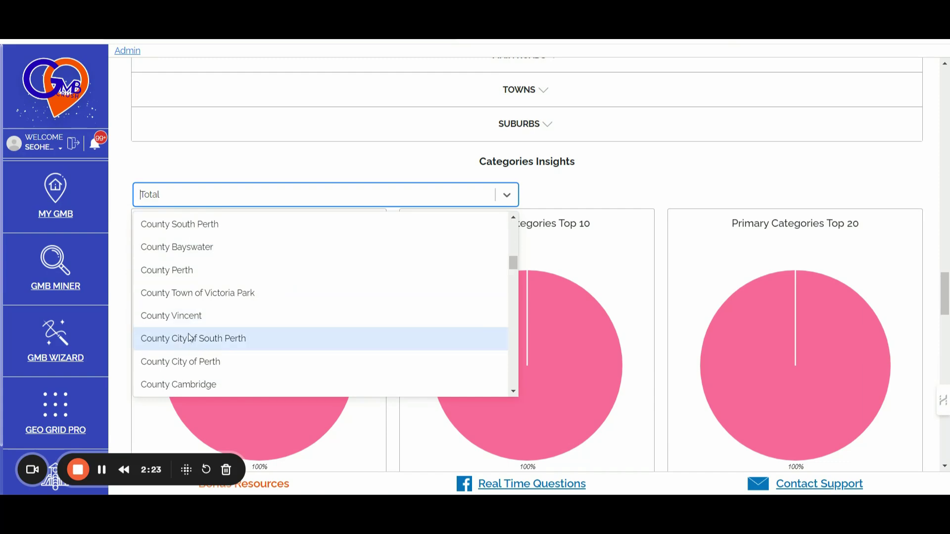
pyautogui.click(184, 361)
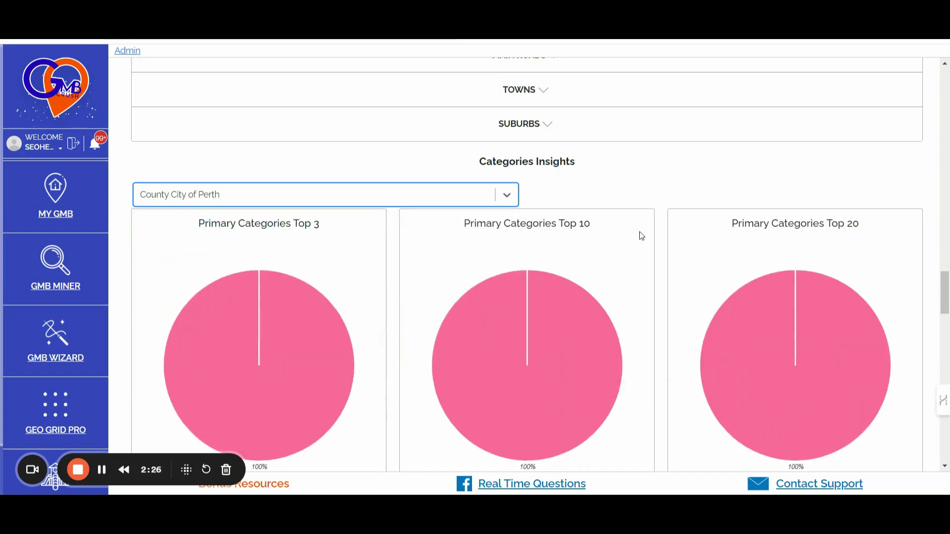
pyautogui.scroll(-3, 638, 235)
pyautogui.scroll(4, 639, 236)
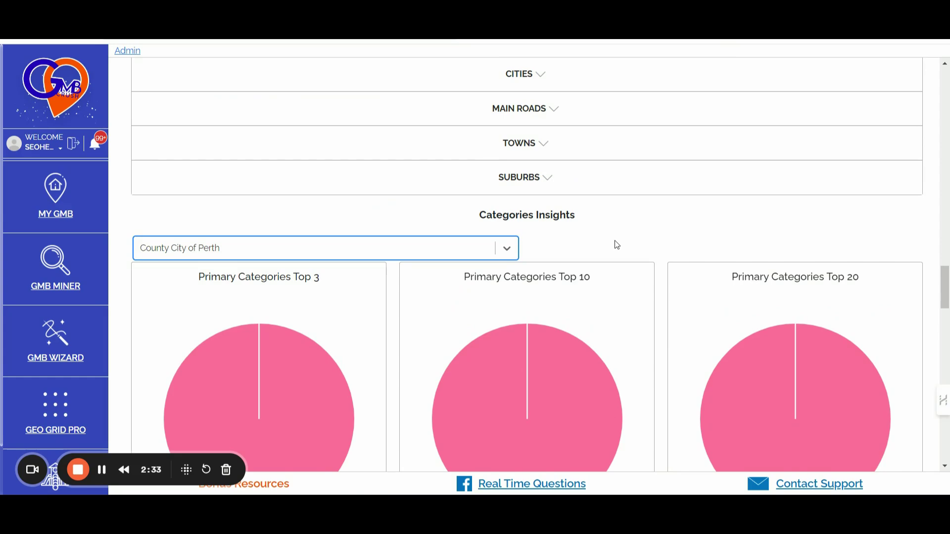
pyautogui.scroll(-1, 615, 244)
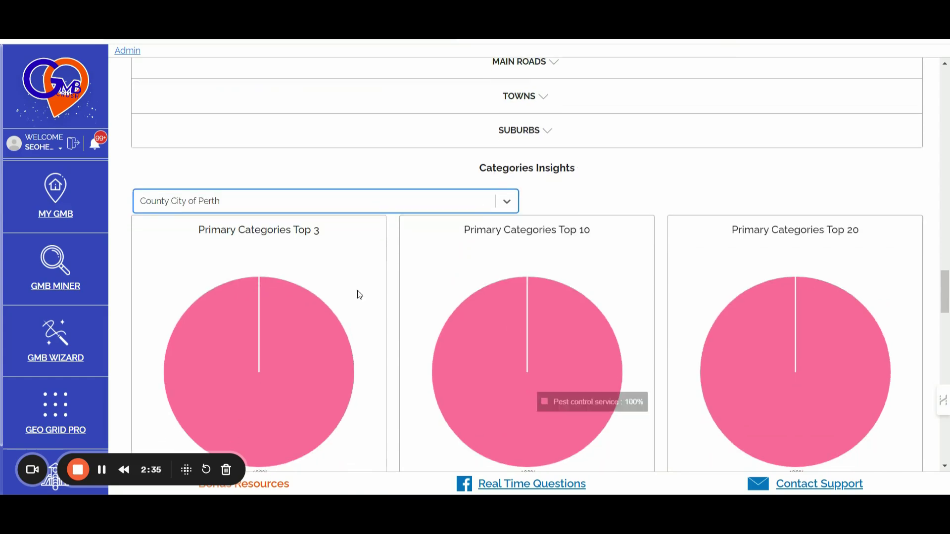
pyautogui.scroll(-7, 663, 236)
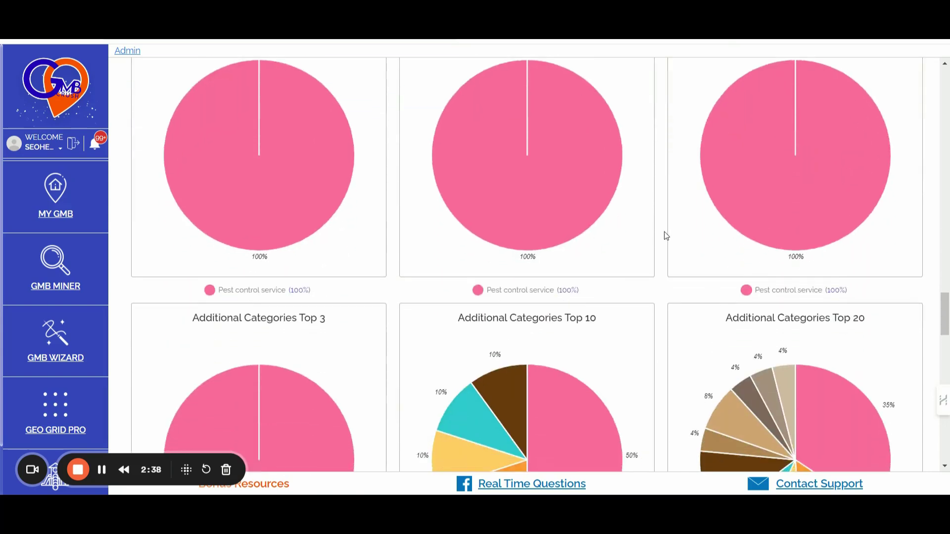
pyautogui.scroll(1, 665, 235)
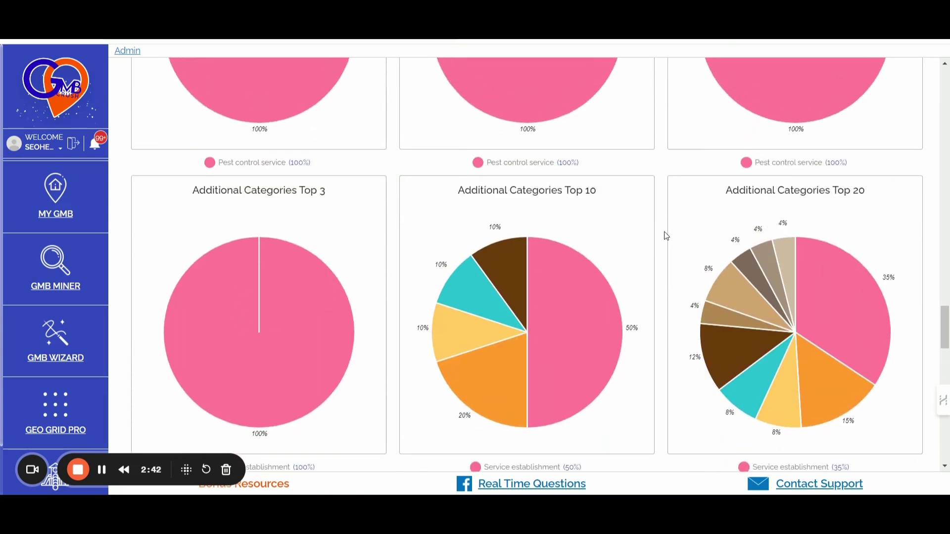
pyautogui.scroll(-8, 664, 231)
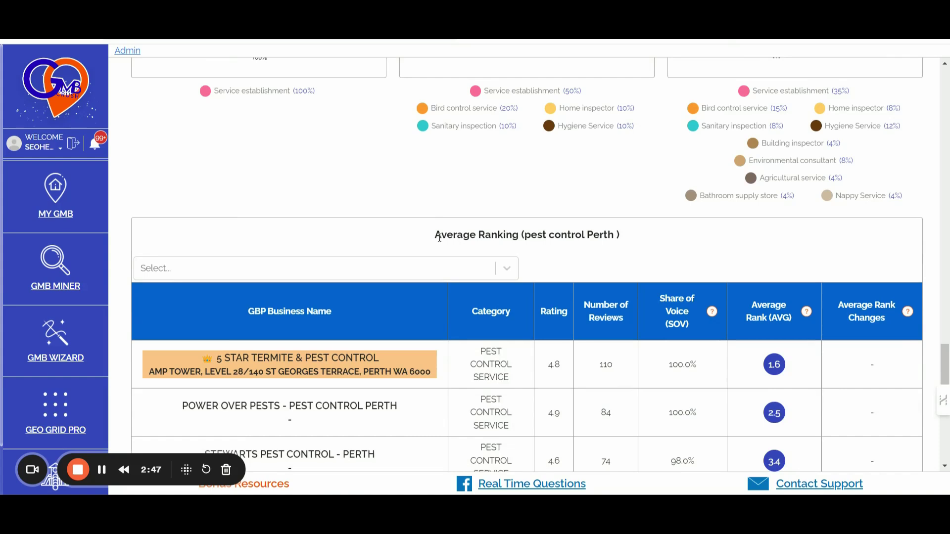
# Set the Average Ranking table to City Wembley and scroll through its businesses.
pyautogui.scroll(-1, 692, 232)
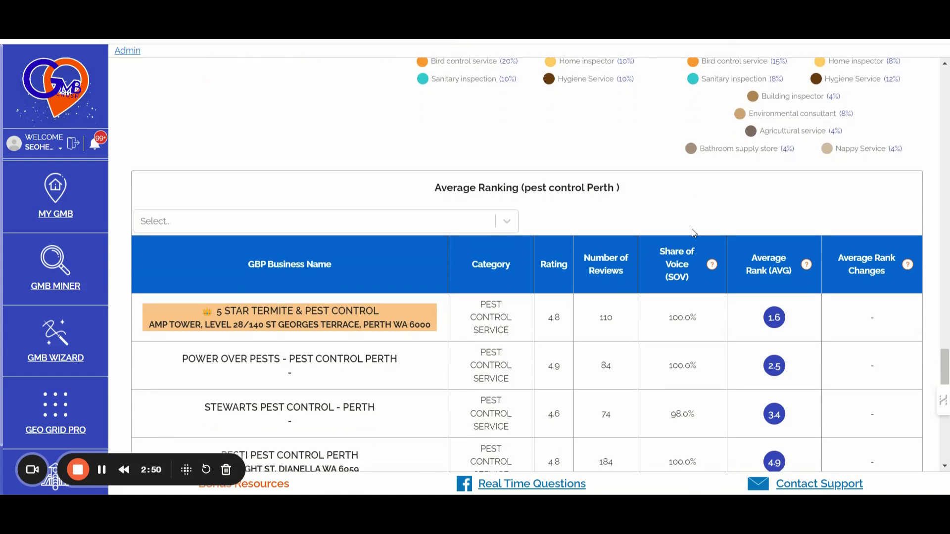
pyautogui.click(508, 221)
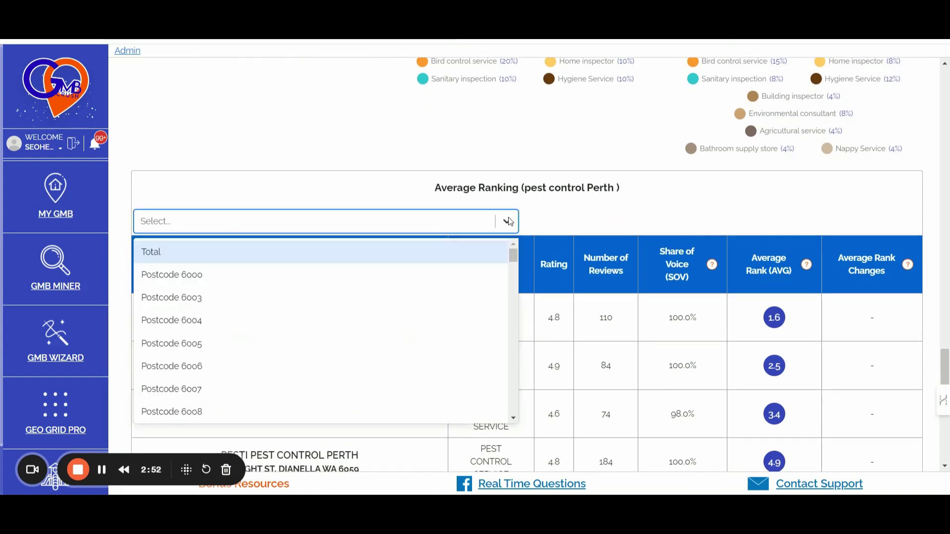
pyautogui.scroll(-10, 434, 282)
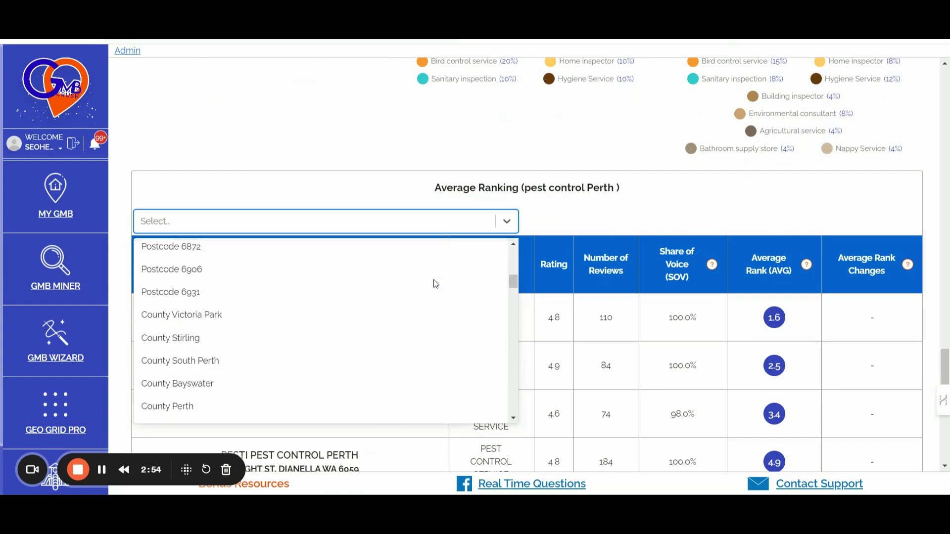
pyautogui.scroll(-15, 434, 282)
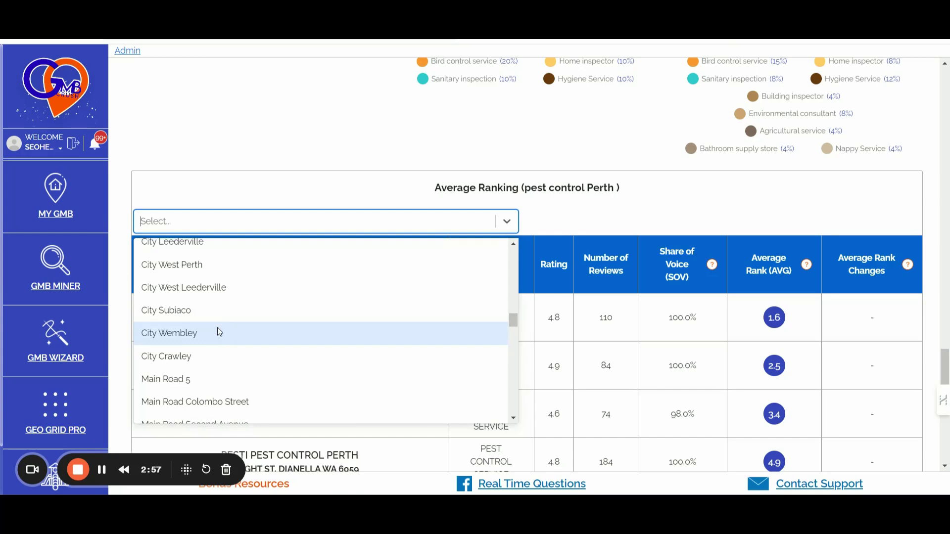
pyautogui.click(218, 332)
pyautogui.scroll(-1, 674, 275)
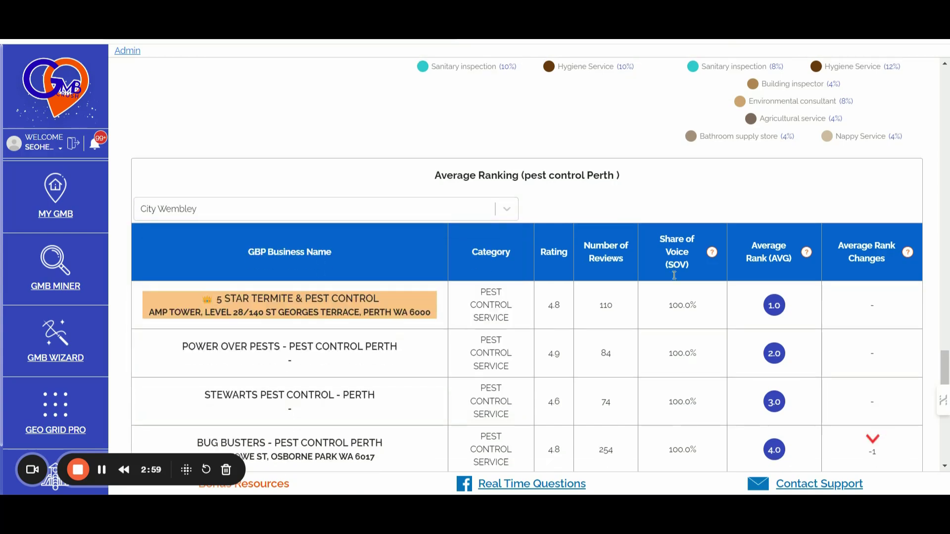
pyautogui.scroll(-2, 673, 275)
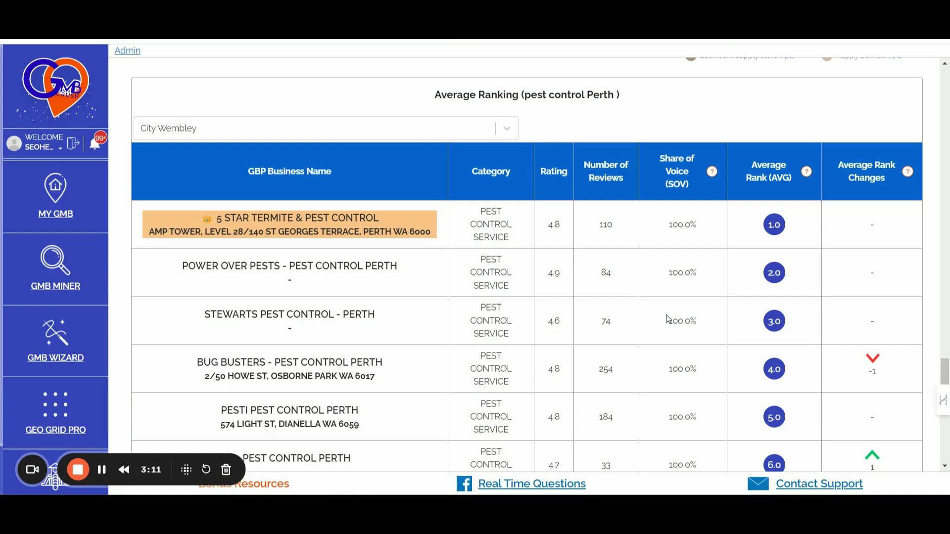
pyautogui.scroll(-10, 647, 307)
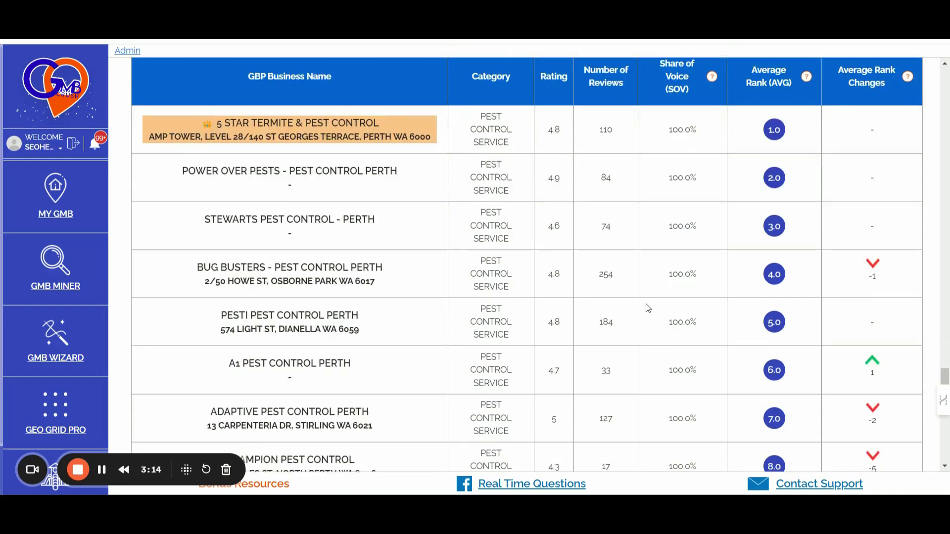
pyautogui.scroll(-2, 646, 304)
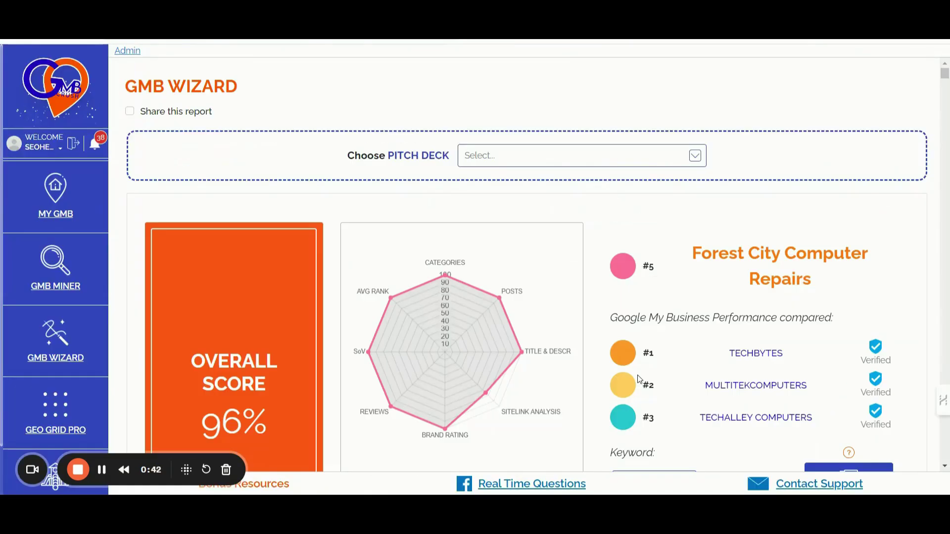
# Scroll down to Organic Insights rows 6 to 8 in the GMB Wizard report.
pyautogui.scroll(-5, 638, 378)
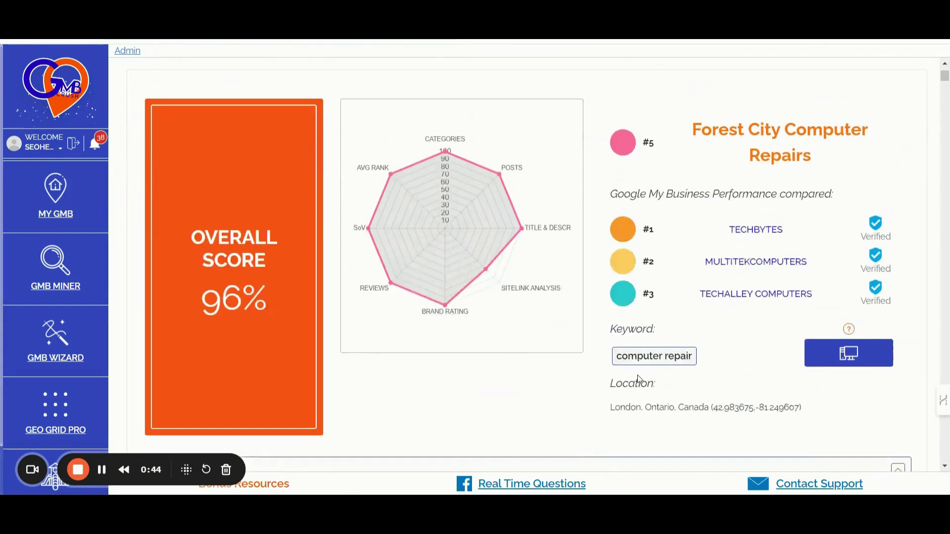
pyautogui.scroll(-4, 618, 384)
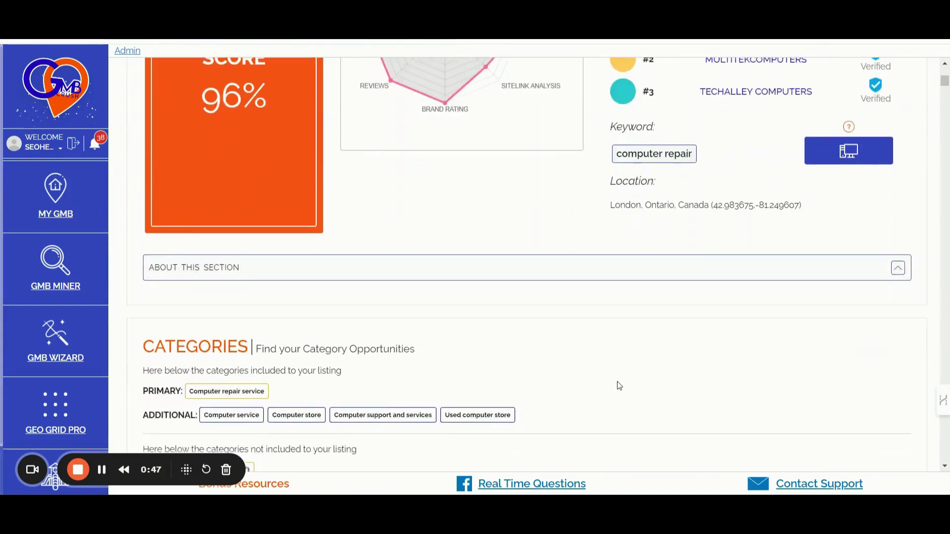
pyautogui.scroll(-4, 618, 385)
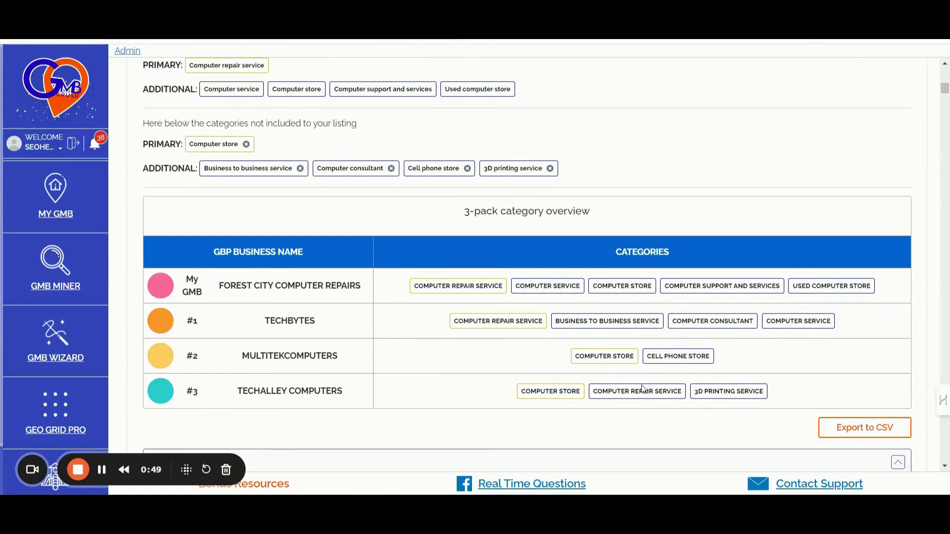
pyautogui.scroll(-7, 642, 388)
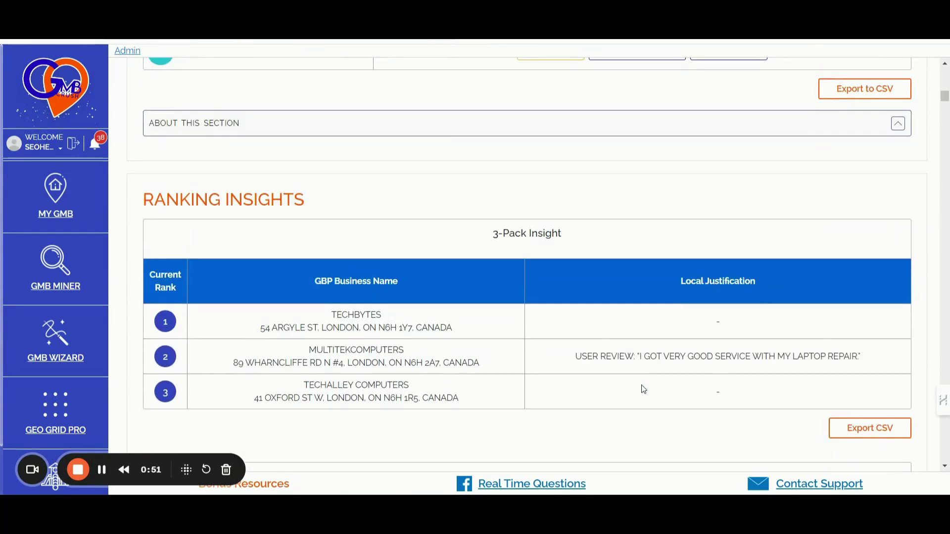
pyautogui.scroll(-8, 642, 389)
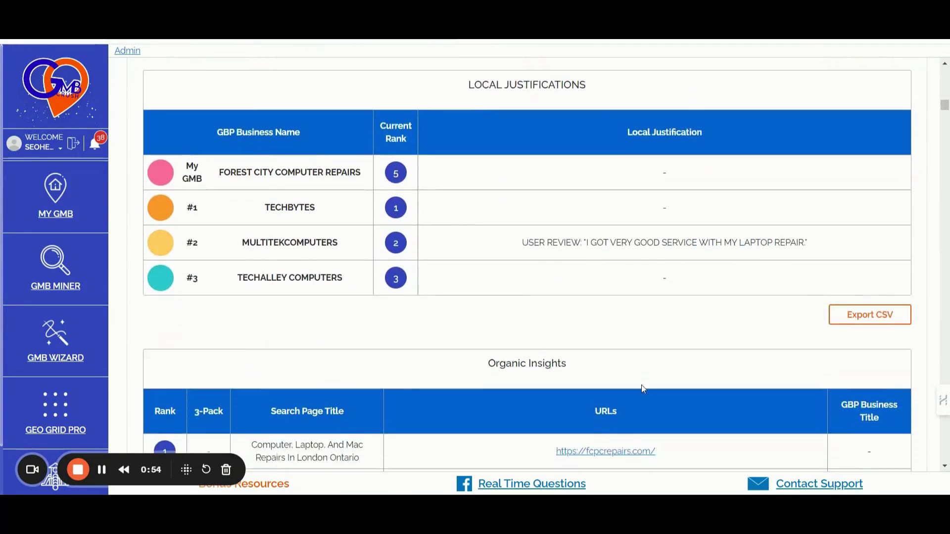
pyautogui.scroll(-4, 641, 388)
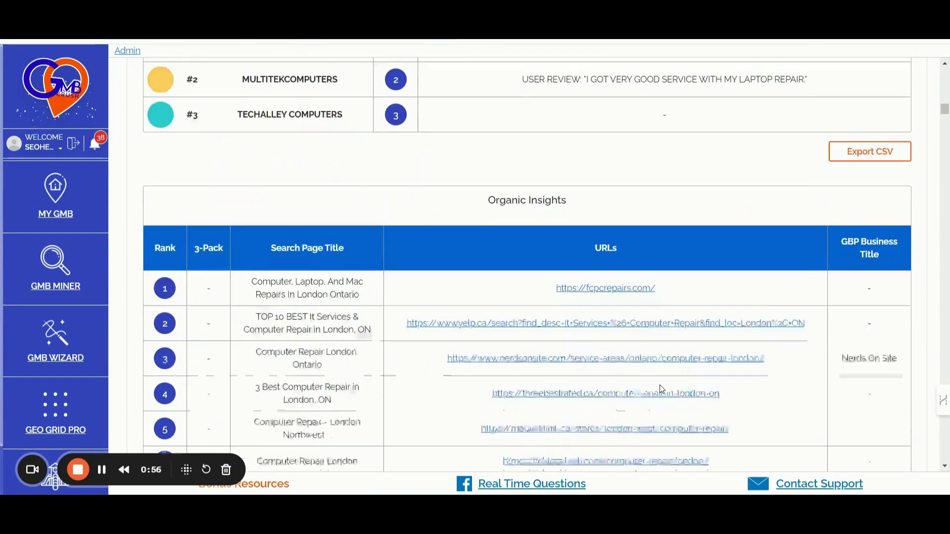
pyautogui.scroll(-1, 660, 388)
pyautogui.scroll(-1, 662, 389)
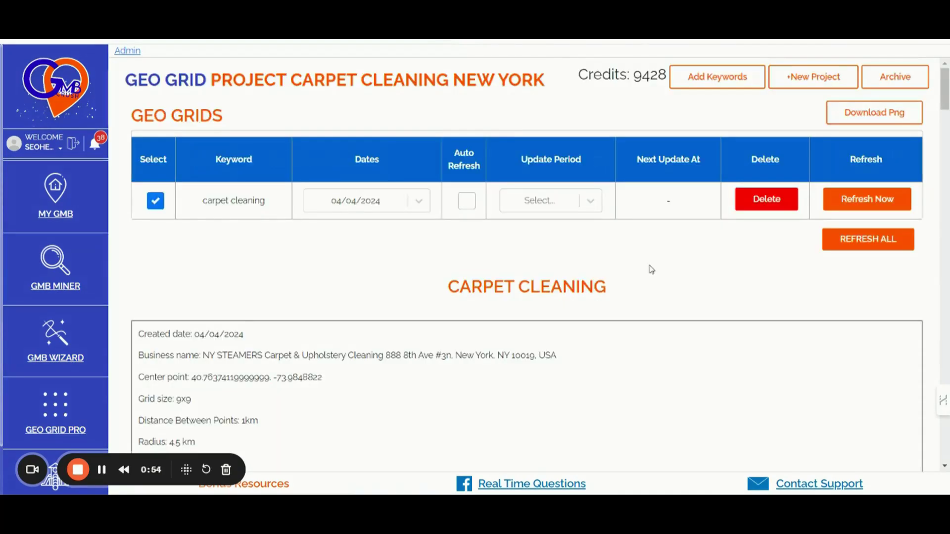
# Scroll down to the Carpet Cleaning New York heat map and ranking table.
pyautogui.scroll(-5, 663, 271)
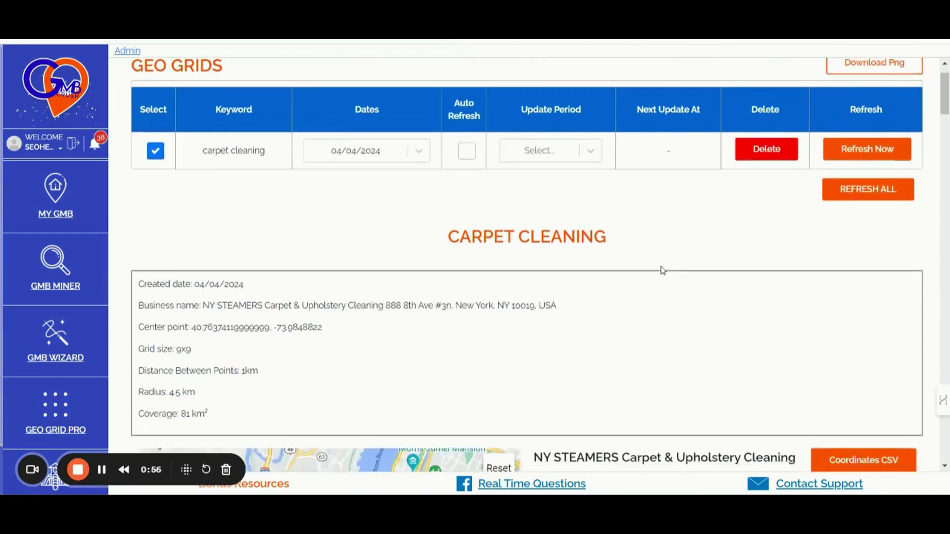
pyautogui.scroll(-3, 663, 271)
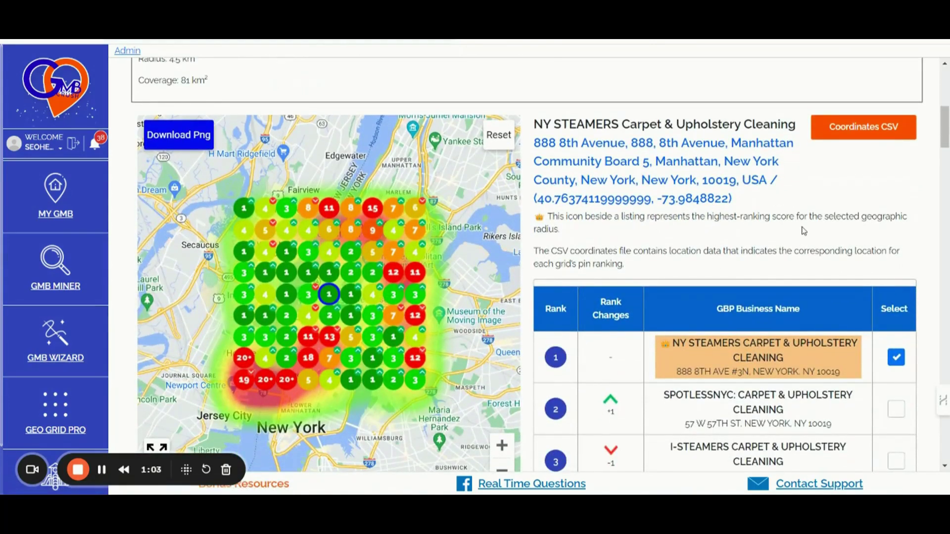
# View the exported grid coordinates spreadsheet in Excel, then go back to Chrome.
pyautogui.click(539, 475)
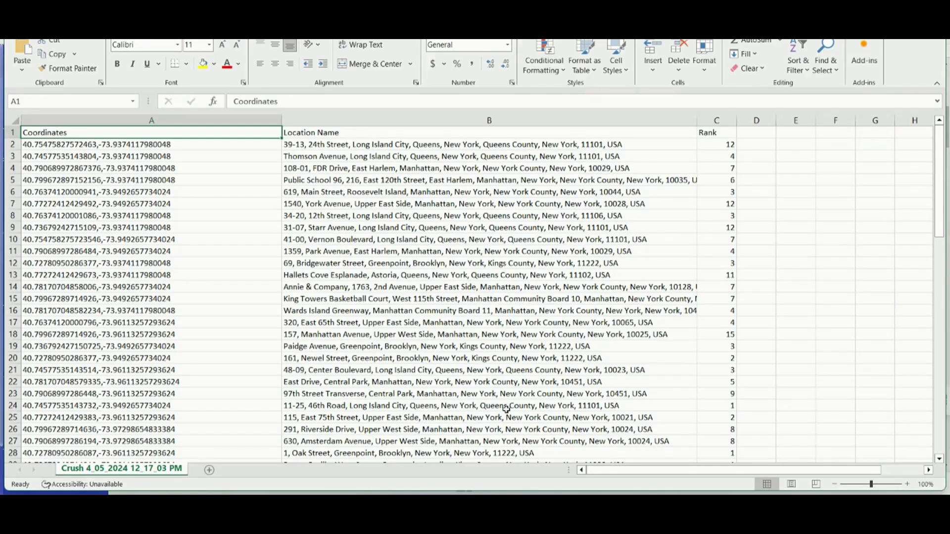
pyautogui.click(552, 467)
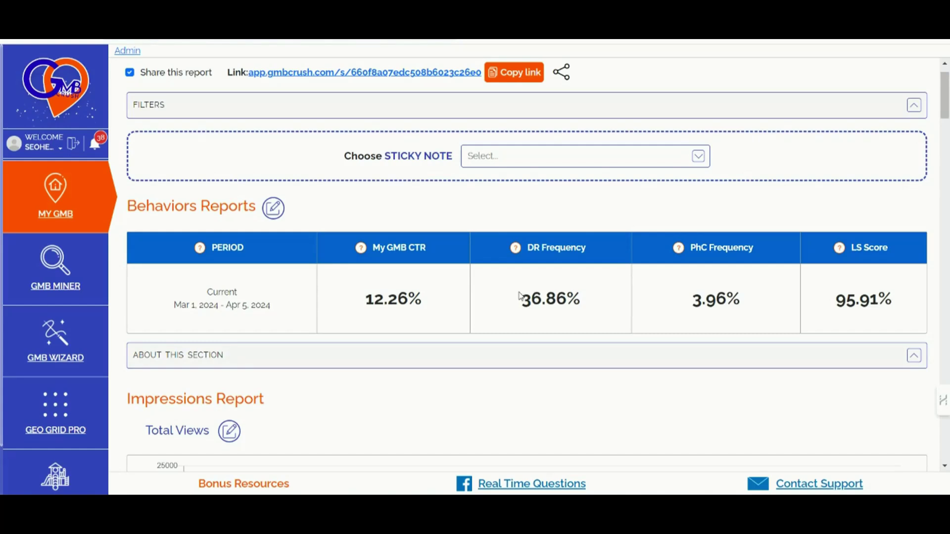
# Scroll past the Behaviors, Impressions, Actions and Weekly Changes sections of the My GMB report.
pyautogui.scroll(-1, 520, 295)
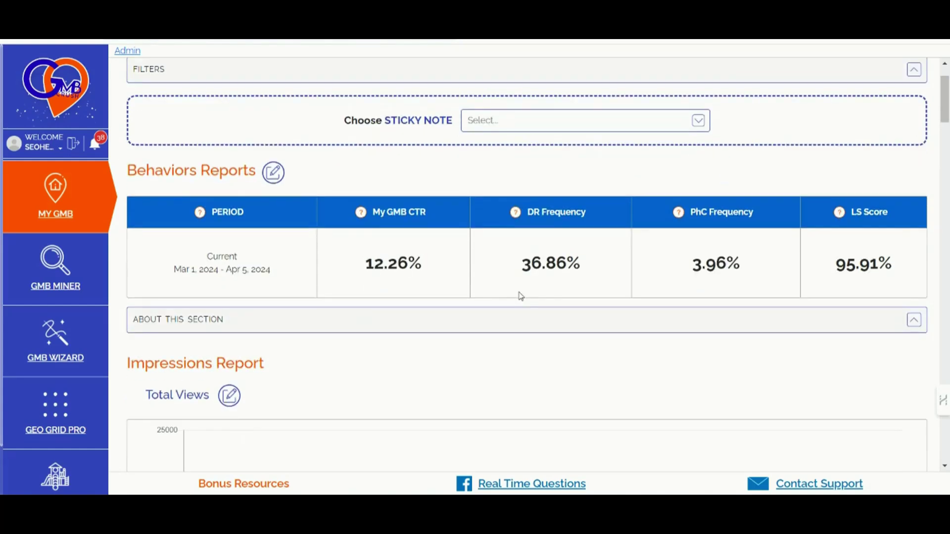
pyautogui.scroll(-2, 646, 288)
pyautogui.scroll(-8, 805, 287)
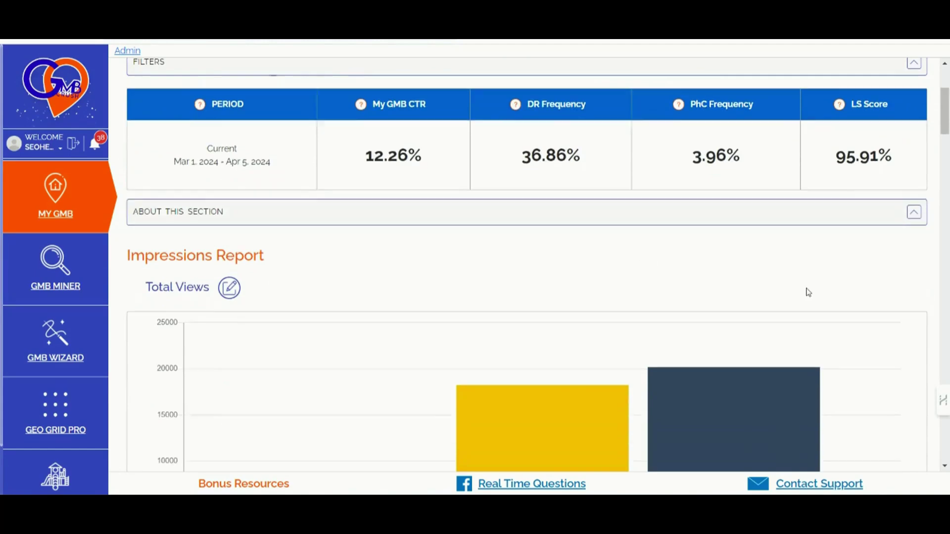
pyautogui.scroll(-12, 807, 292)
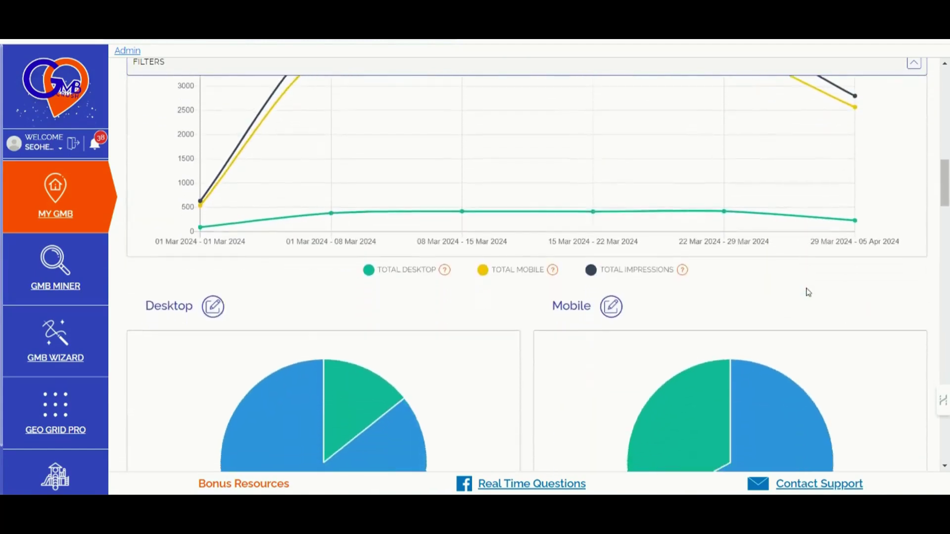
pyautogui.scroll(-12, 808, 292)
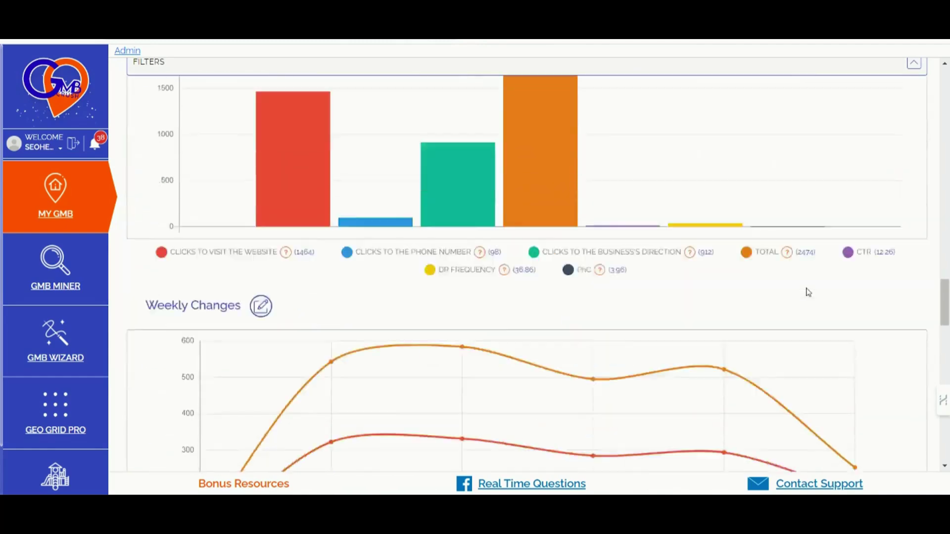
pyautogui.scroll(-4, 807, 291)
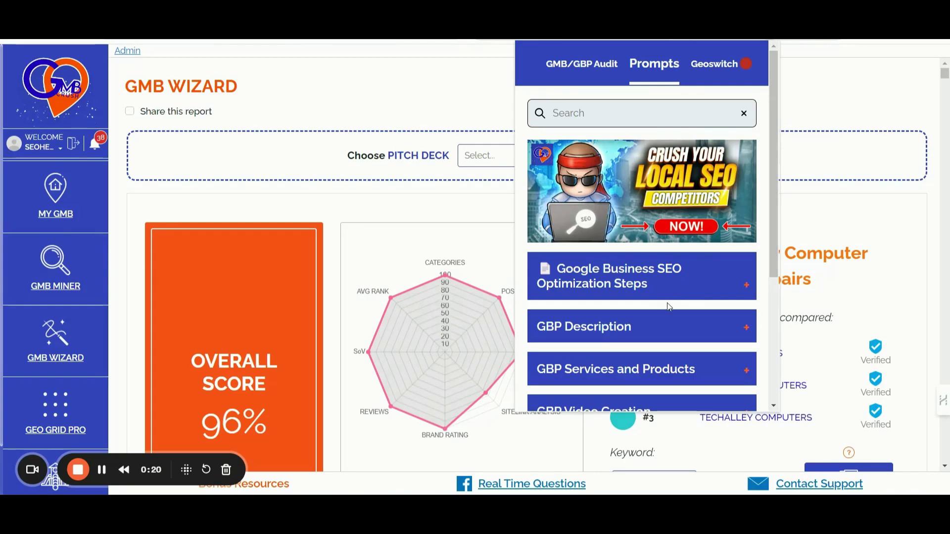
# Expand GMB/GBP FAQs and GMB/GBP Post Prompts, then open the Primary Cat. Google Posts prompt.
pyautogui.scroll(-1, 667, 303)
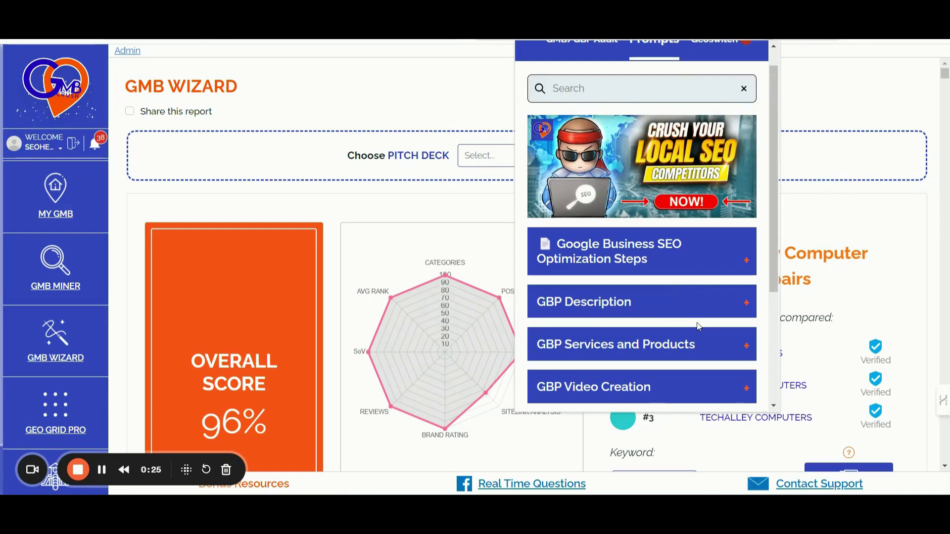
pyautogui.scroll(-5, 684, 320)
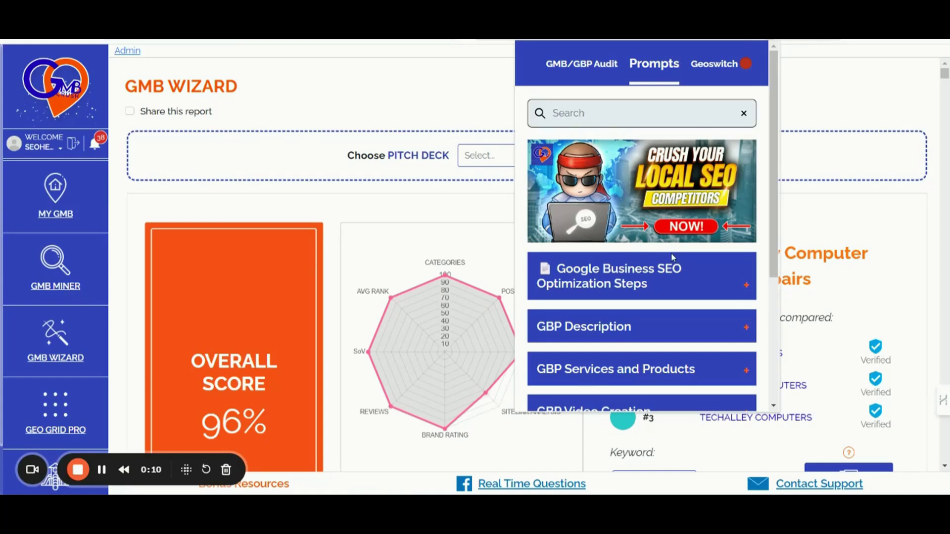
pyautogui.scroll(-3, 670, 257)
pyautogui.scroll(-2, 672, 257)
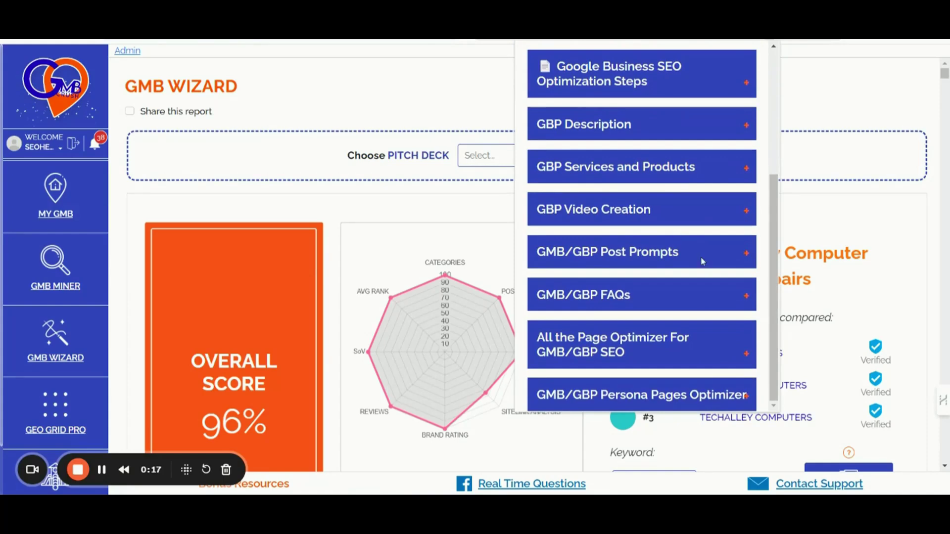
pyautogui.click(747, 298)
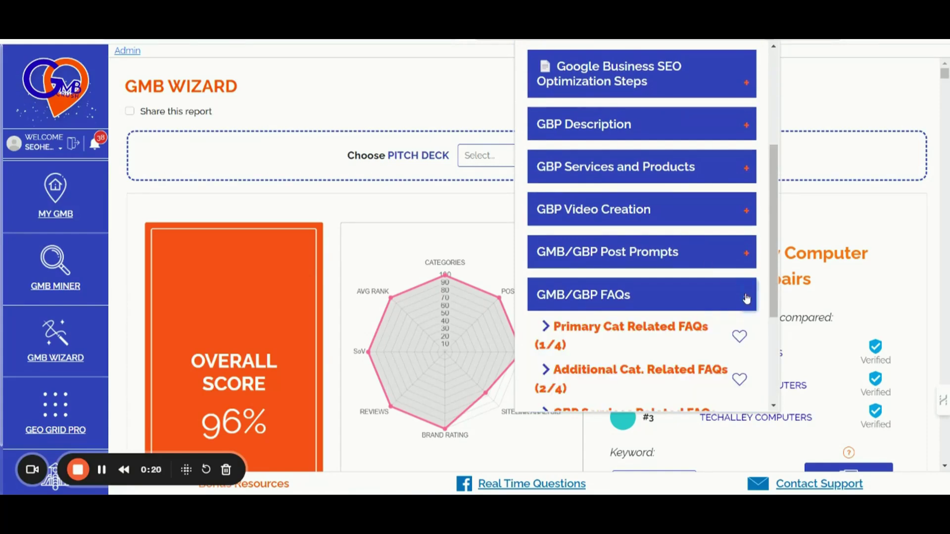
pyautogui.click(746, 254)
pyautogui.click(675, 288)
pyautogui.scroll(-6, 688, 235)
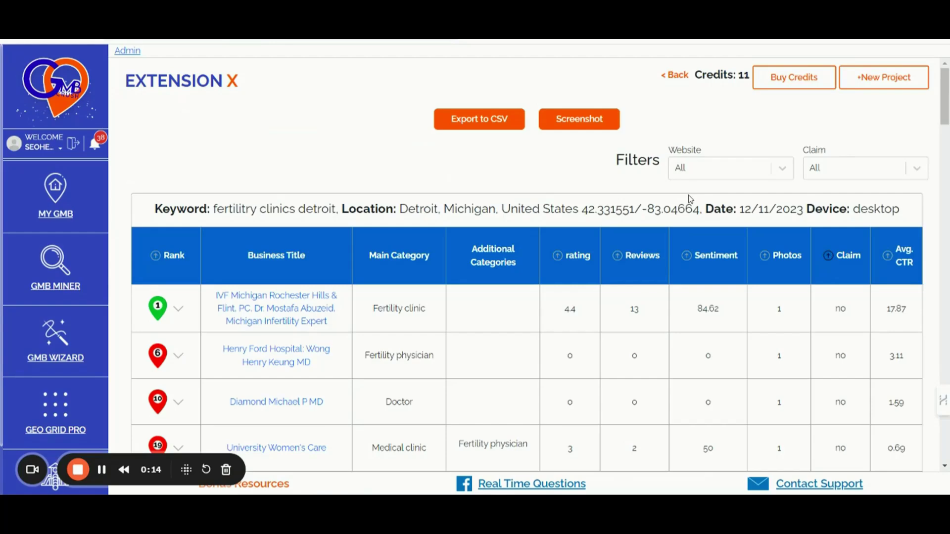
# Review the fertility clinics detroit results and mark the top clinic's Claim status.
pyautogui.scroll(-2, 688, 197)
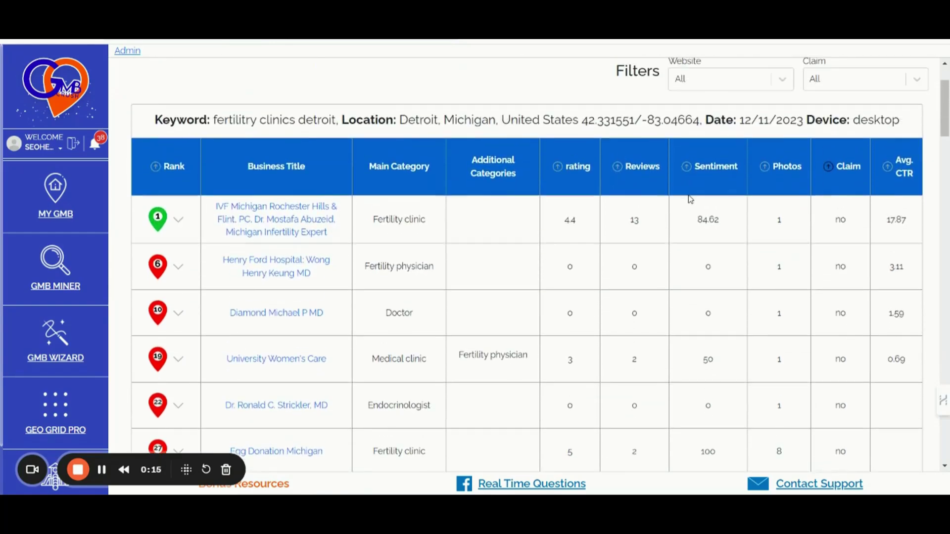
pyautogui.doubleClick(841, 219)
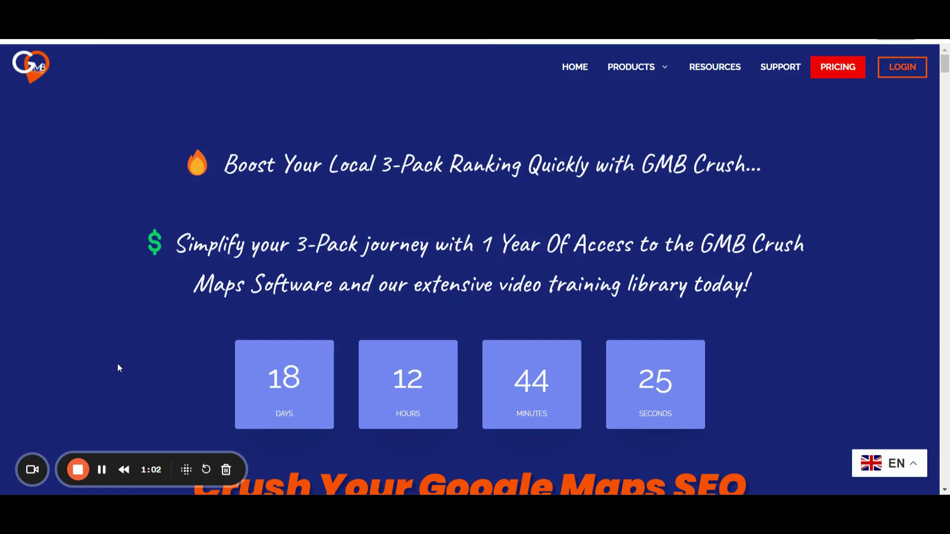
# Scroll the homepage down to the Sidekick, Local Hero and Superhero pricing cards.
pyautogui.scroll(-2, 118, 368)
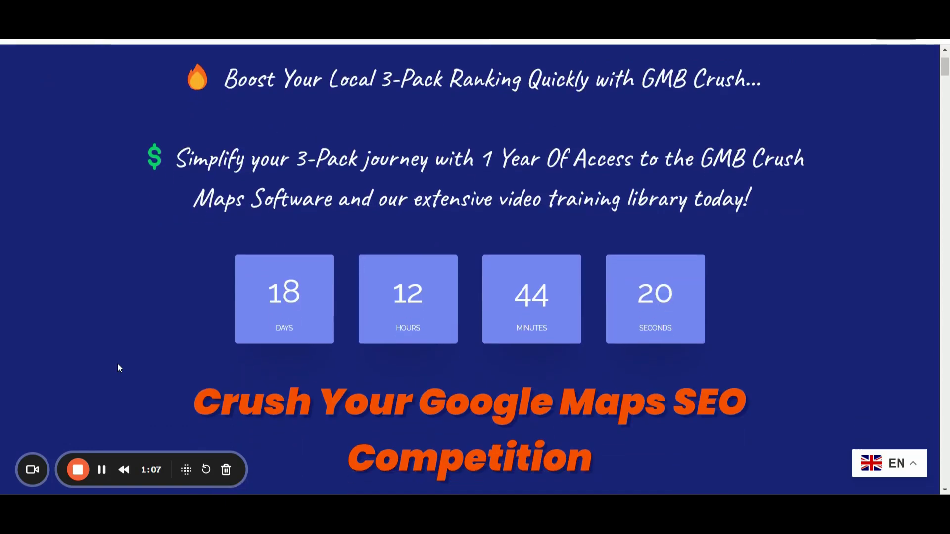
pyautogui.scroll(-6, 118, 368)
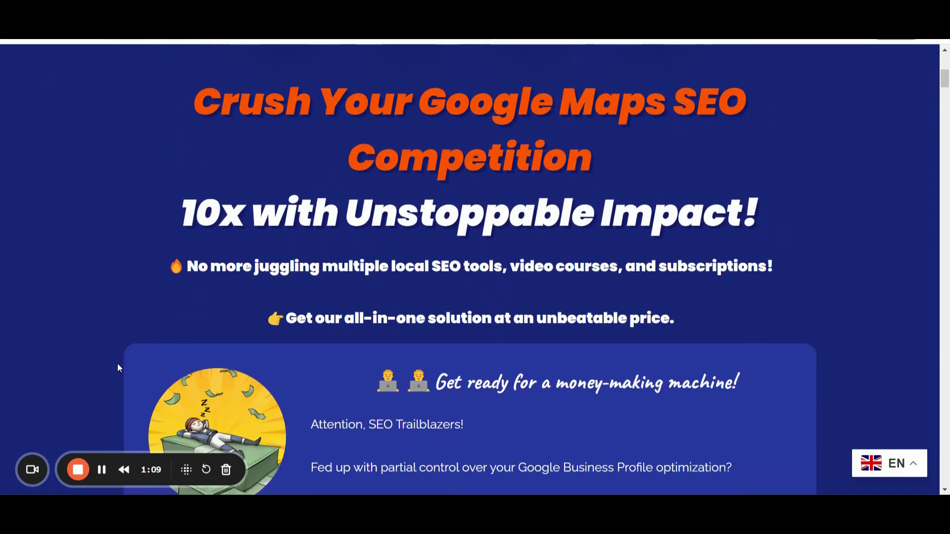
pyautogui.scroll(-7, 117, 368)
pyautogui.scroll(-20, 119, 368)
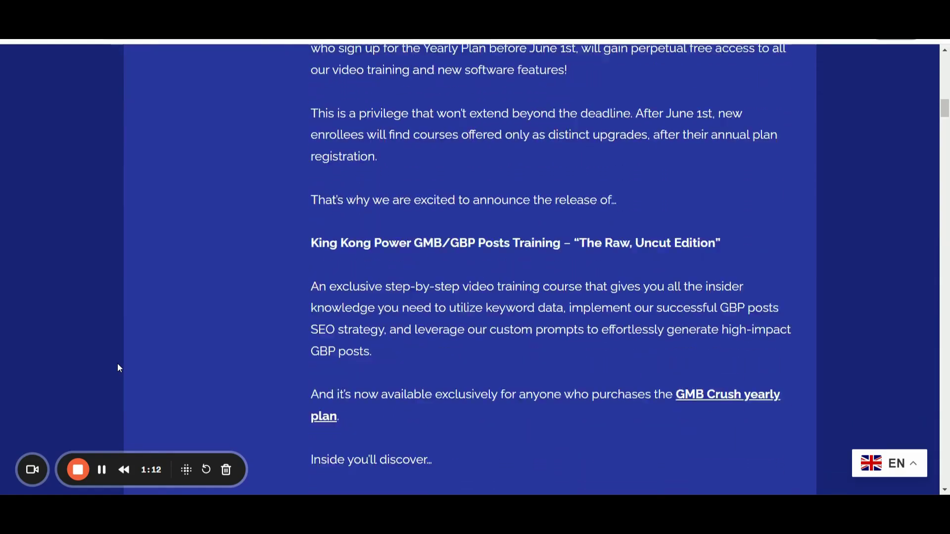
pyautogui.scroll(-20, 118, 366)
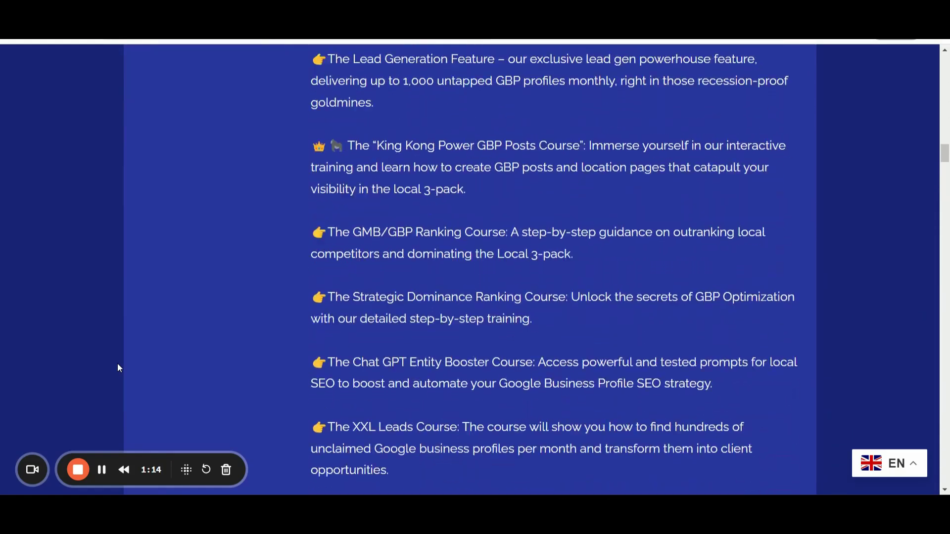
pyautogui.scroll(-15, 118, 367)
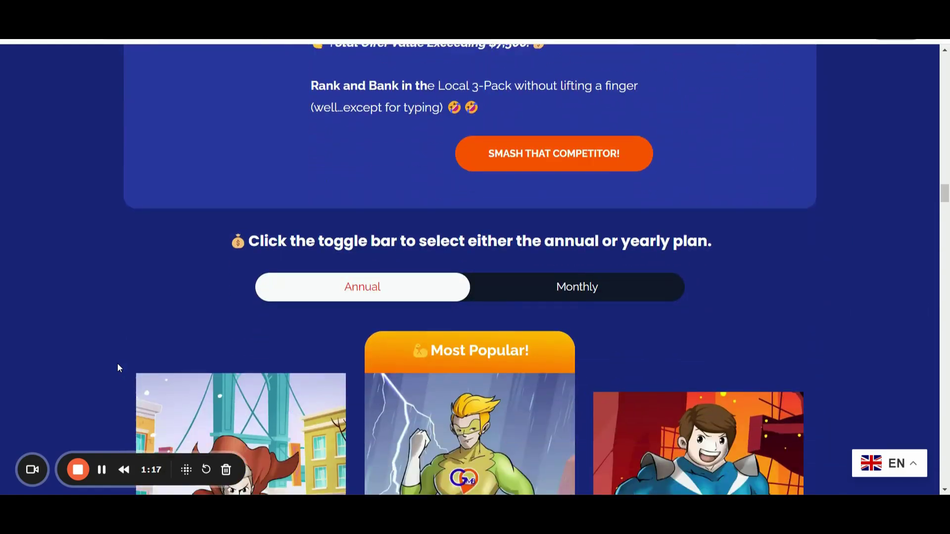
pyautogui.scroll(-2, 117, 368)
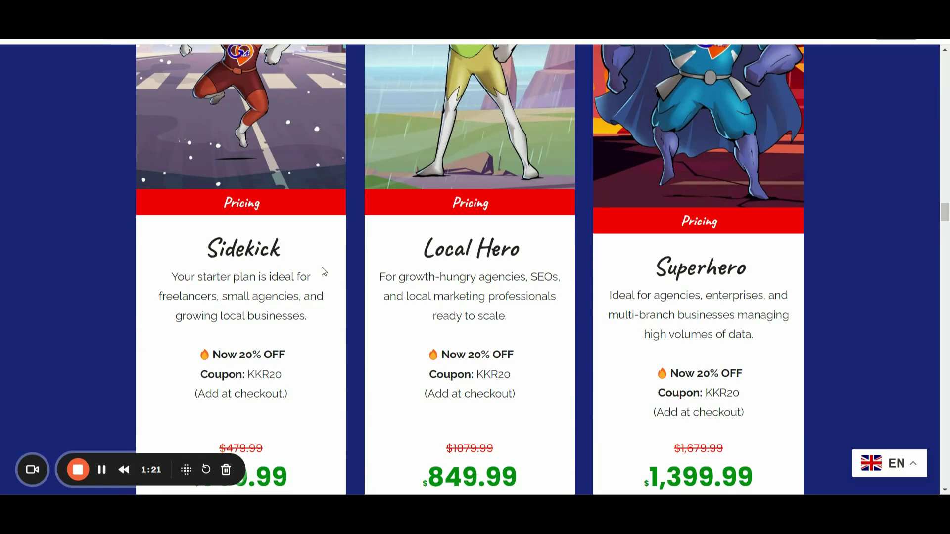
pyautogui.scroll(-1, 325, 326)
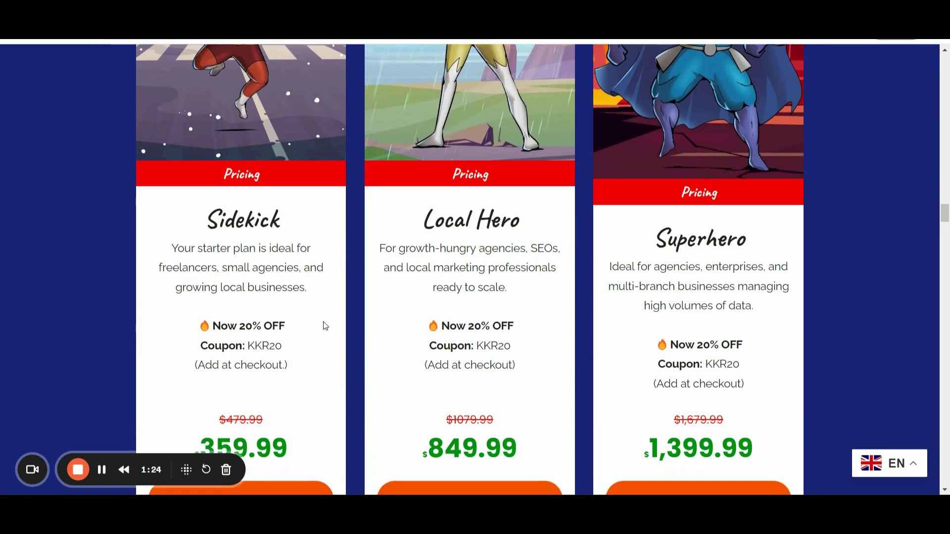